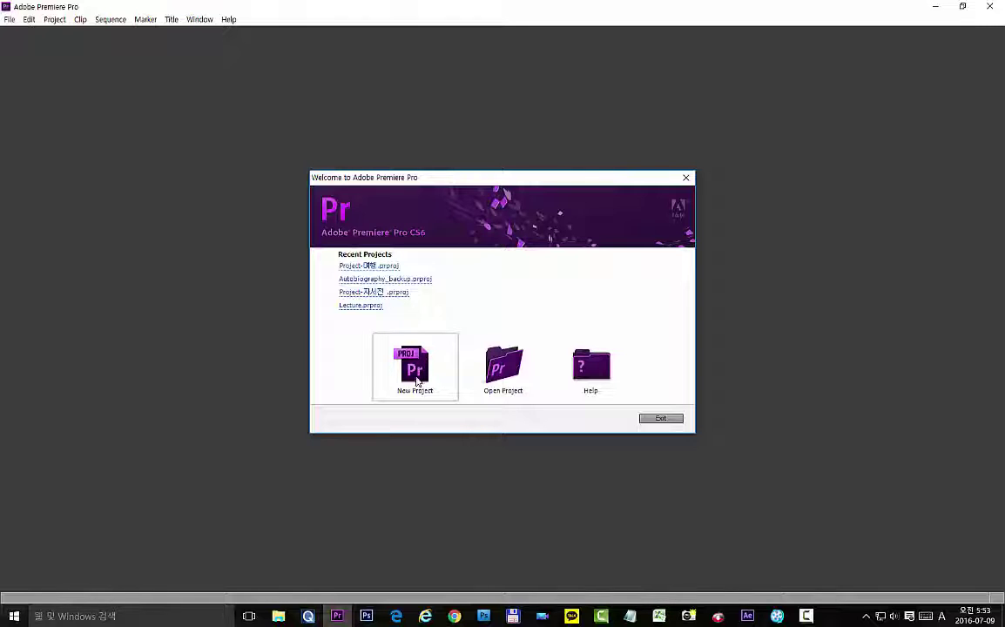
Start a new project, keep HDV capture, and compare the General and Scratch Disks settings
left_click(416, 373)
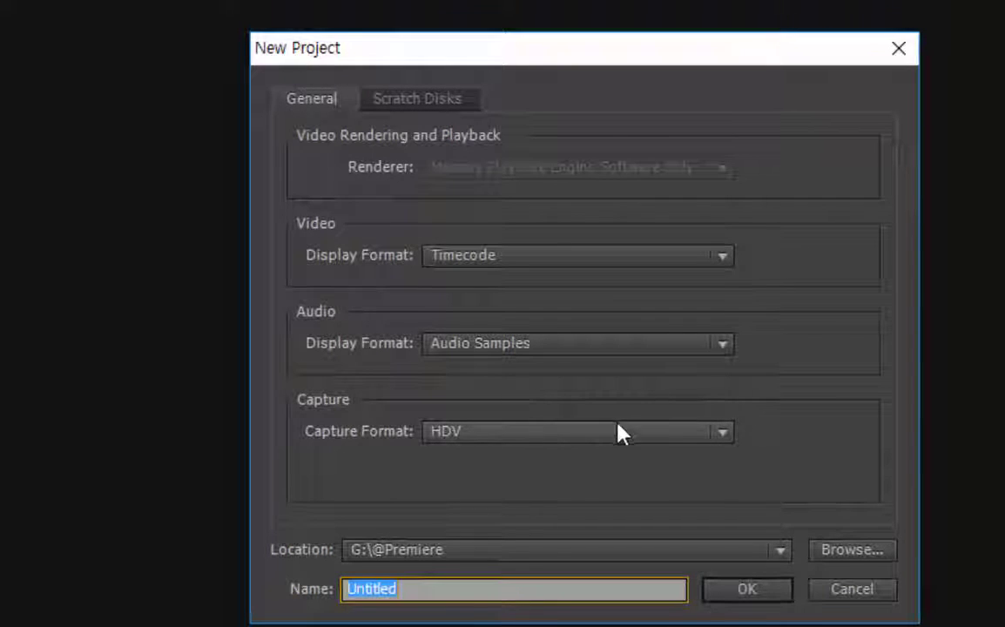
left_click(607, 444)
left_click(605, 444)
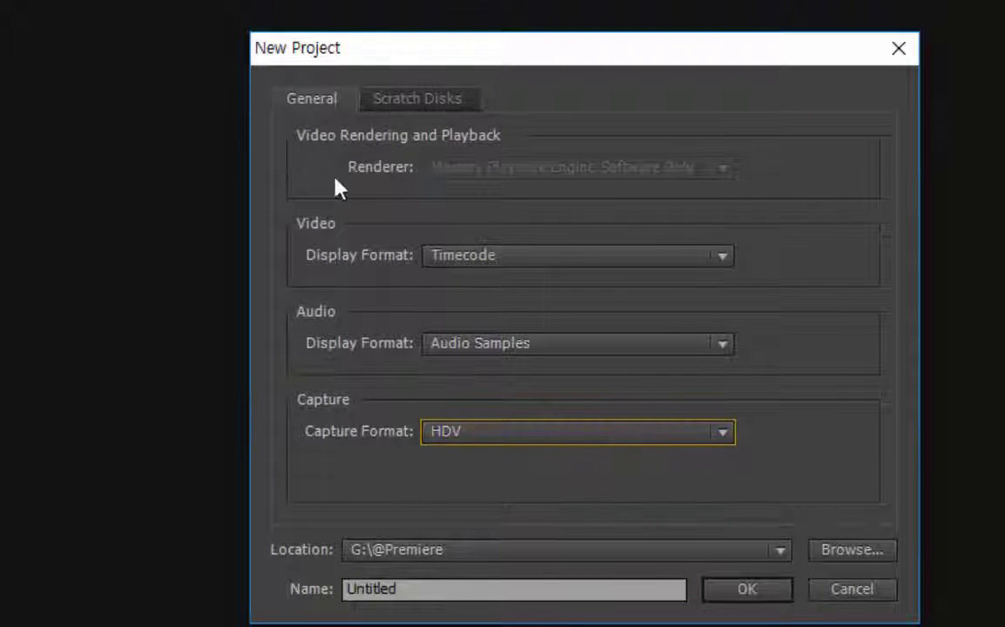
left_click(420, 96)
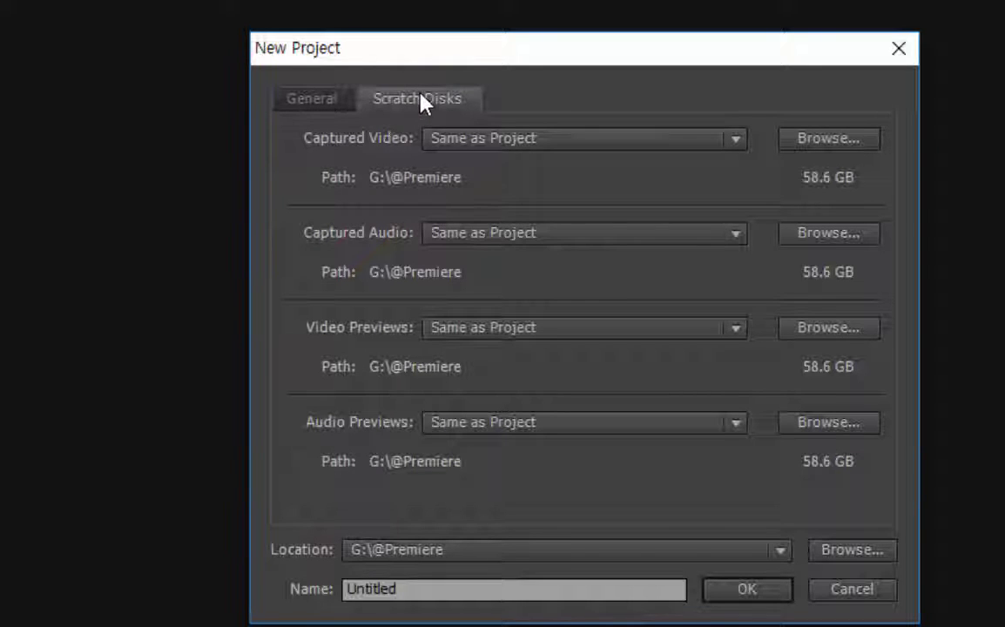
left_click(311, 99)
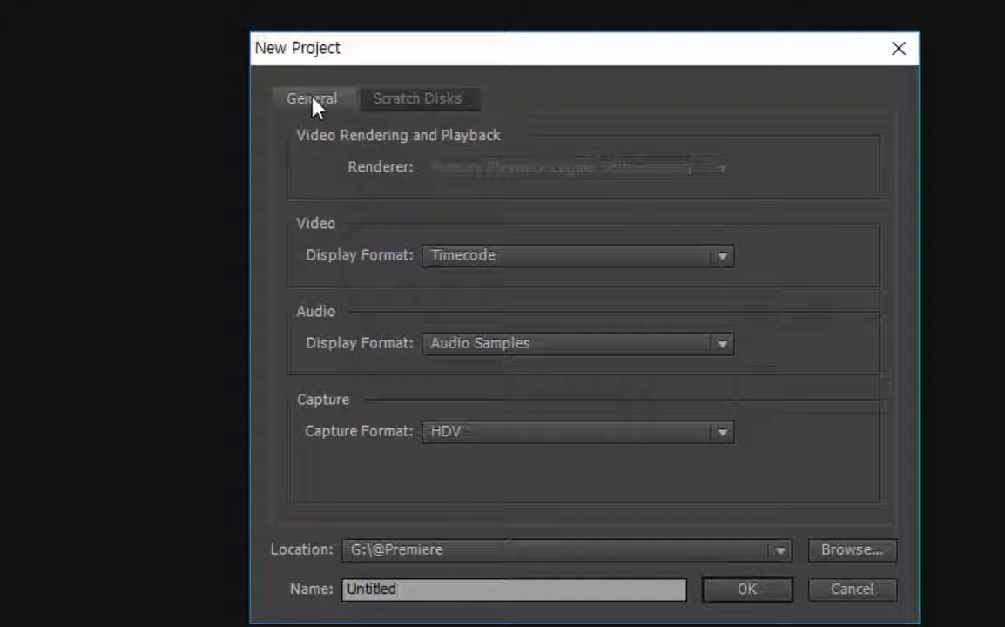
left_click(384, 103)
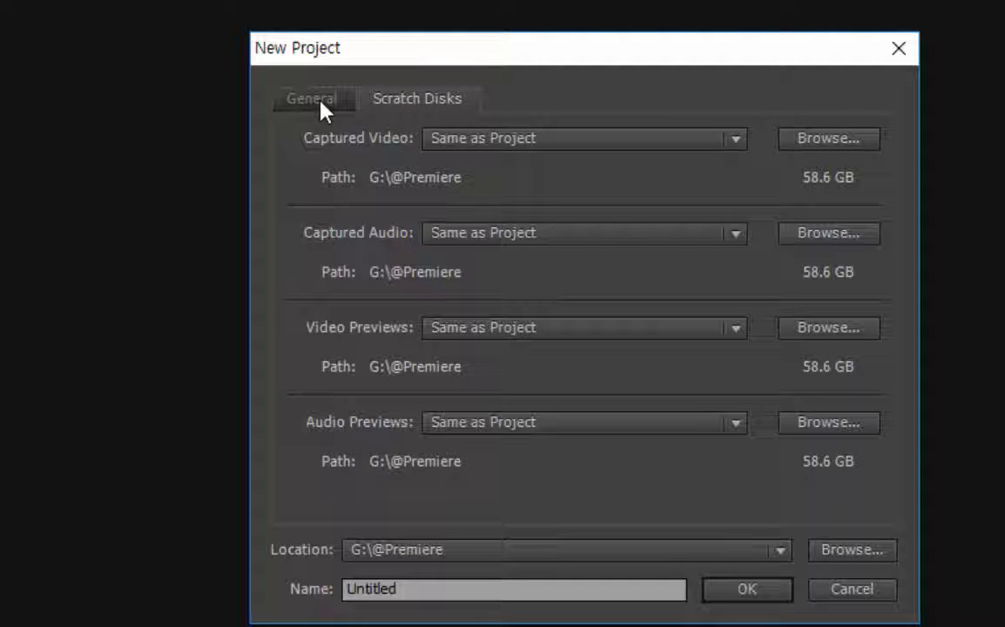
left_click(322, 103)
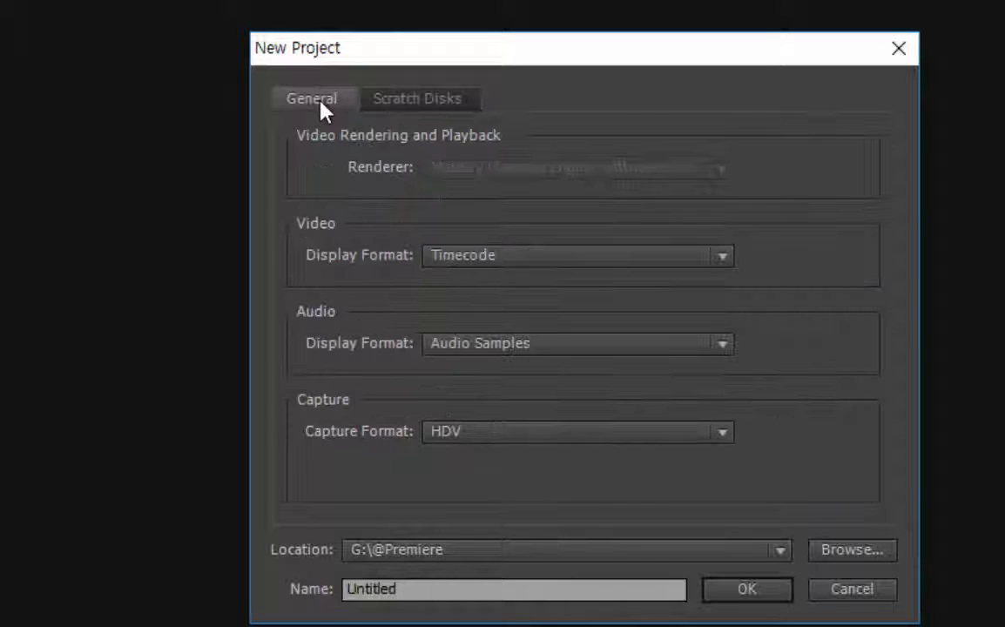
Select the default Untitled project name, rechecking the scratch disk paths once more
left_click(452, 591)
double_click(452, 591)
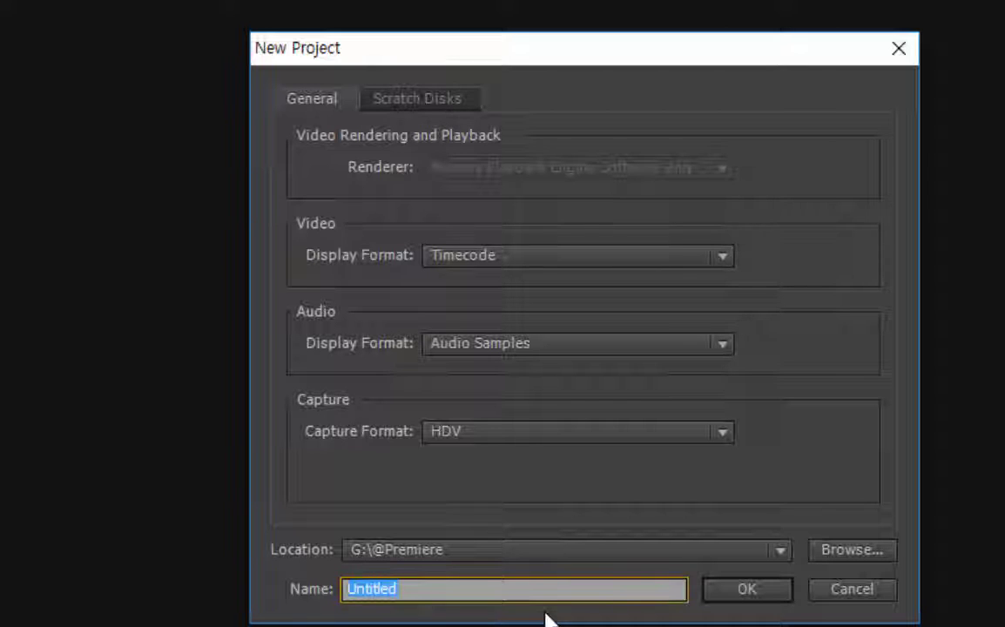
left_click(442, 107)
left_click(309, 100)
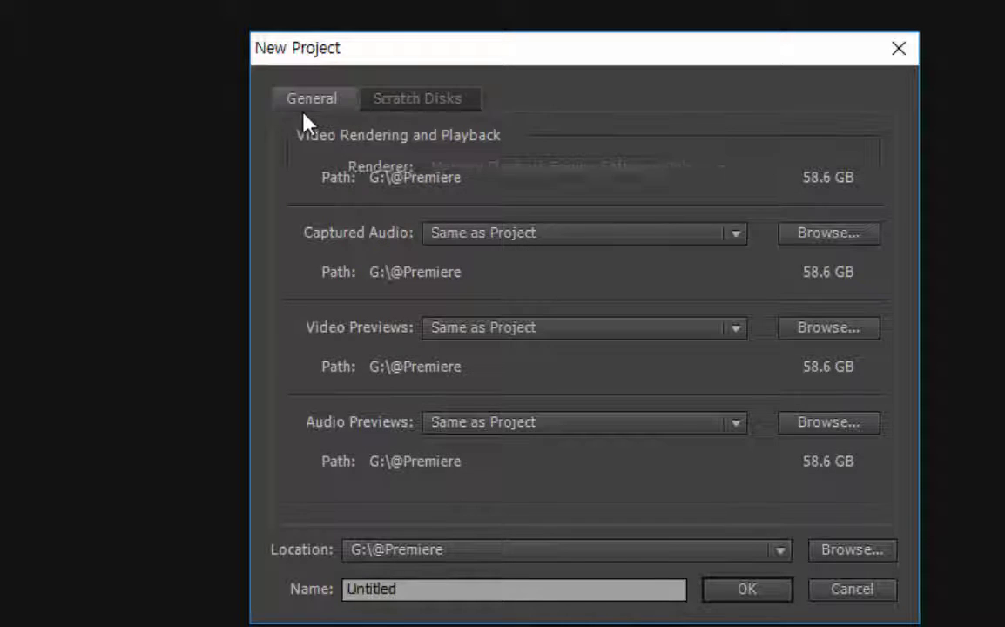
left_click(415, 592)
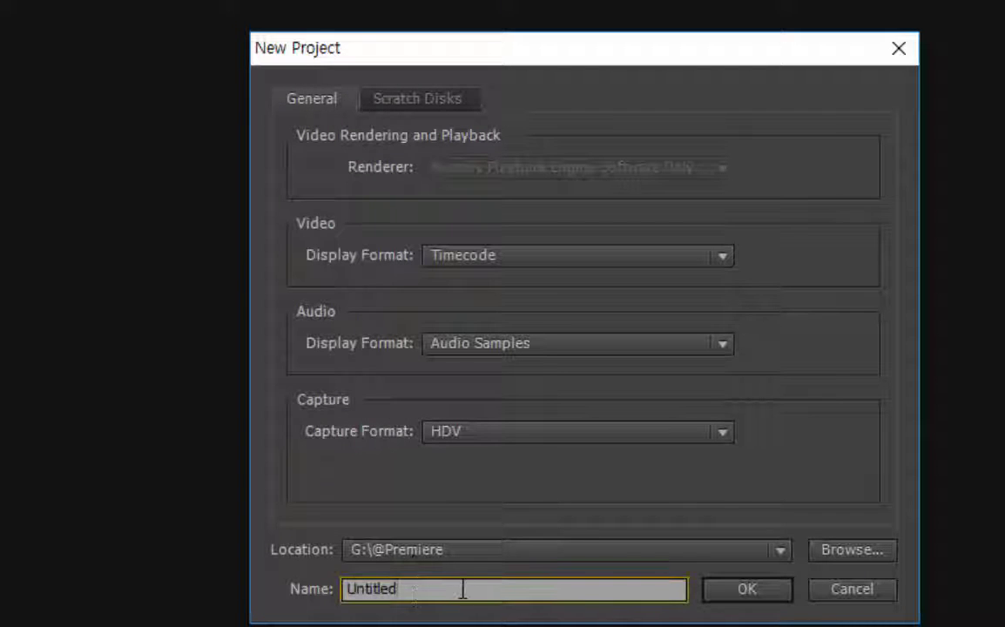
key("BackSpace")
key("BackSpace")
key("BackSpace")
key("BackSpace")
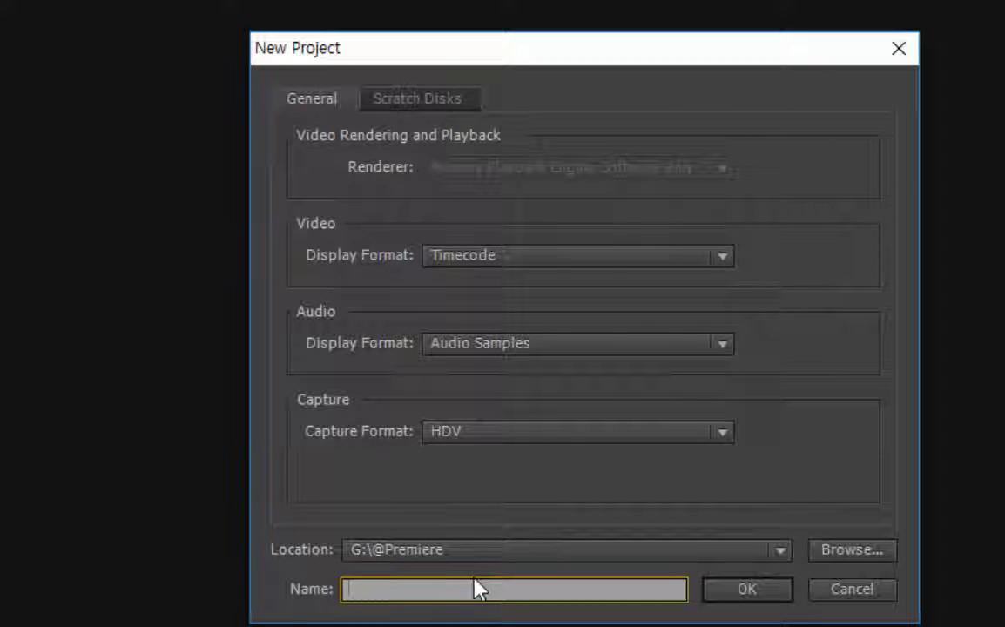
type("Proj")
type("ect")
type(" 간")
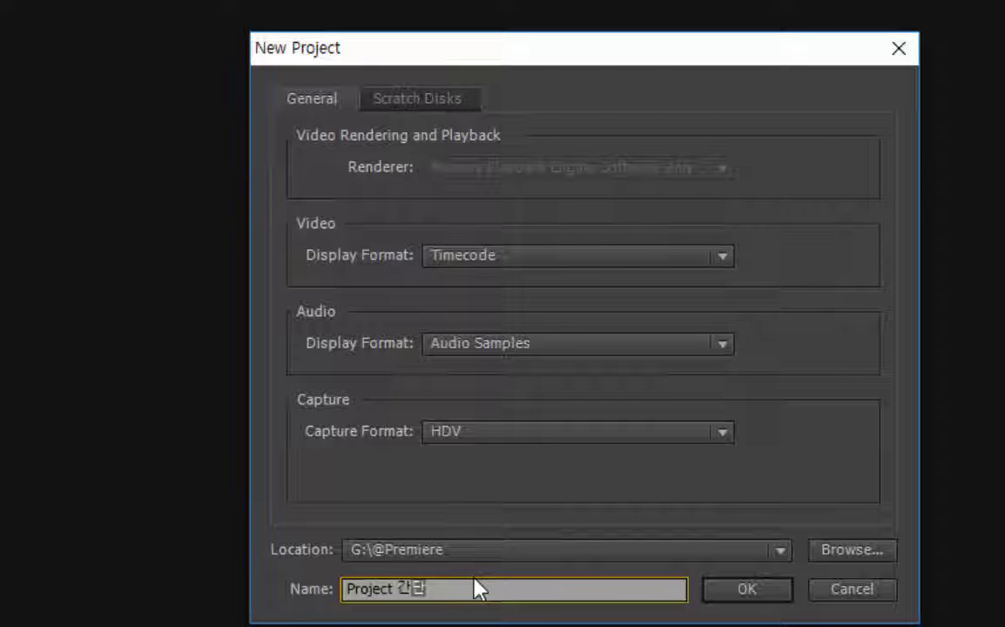
type("단")
type(" 설")
type("저")
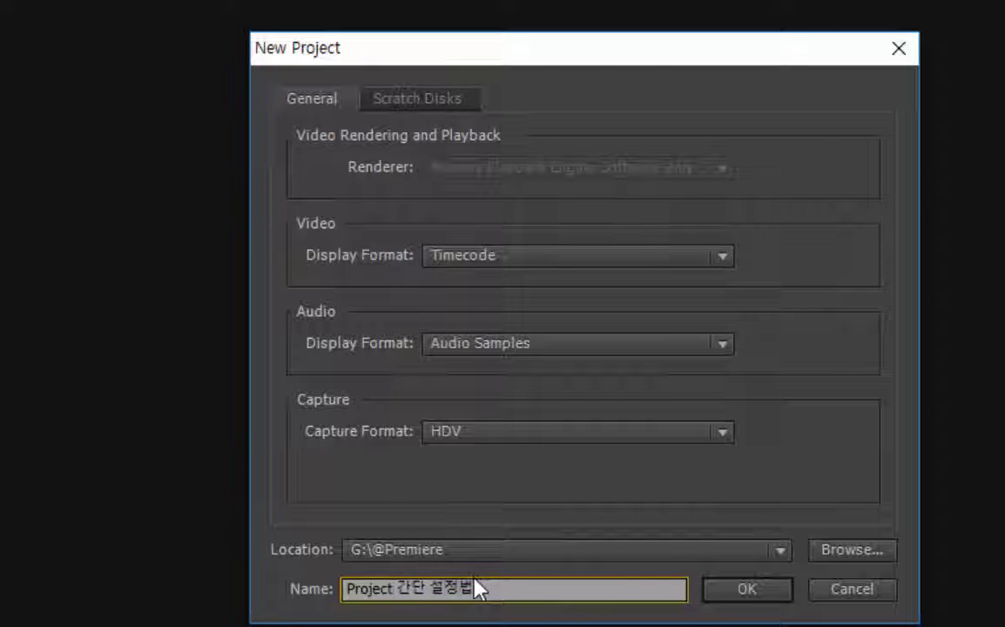
left_click(740, 590)
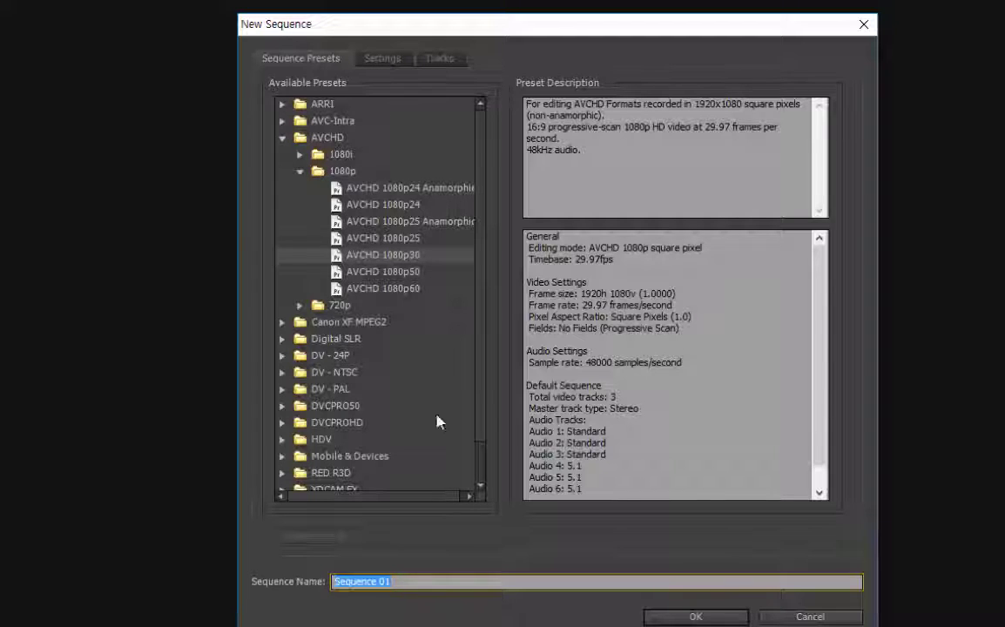
Accept the AVCHD 1080p30 preset as Sequence 01
left_click(698, 617)
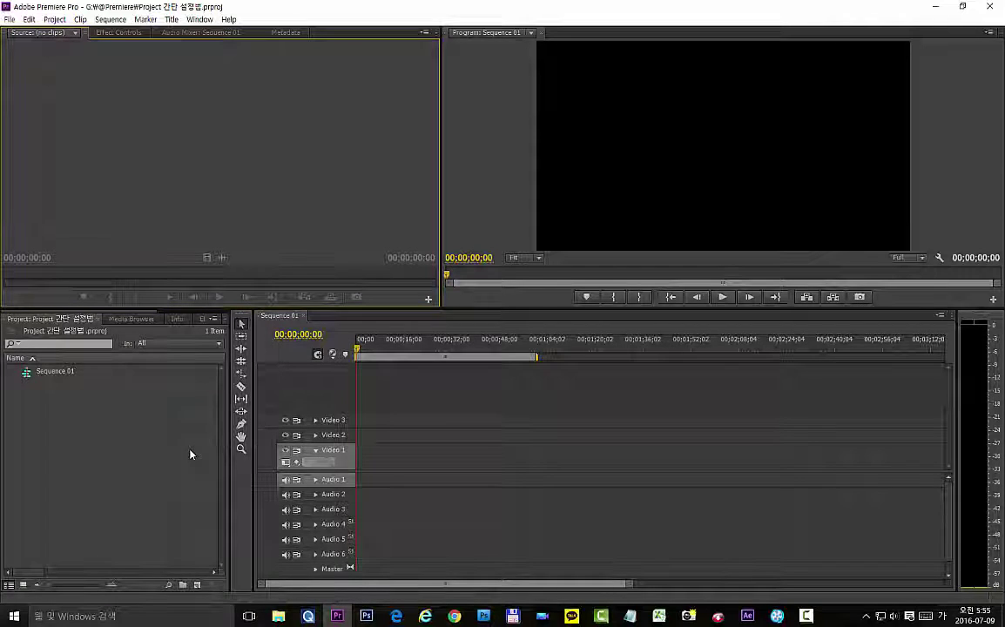
Import the 1280X720 flowers.MP4 and the 1920X1080 .MTS clip from C:\temp
double_click(127, 423)
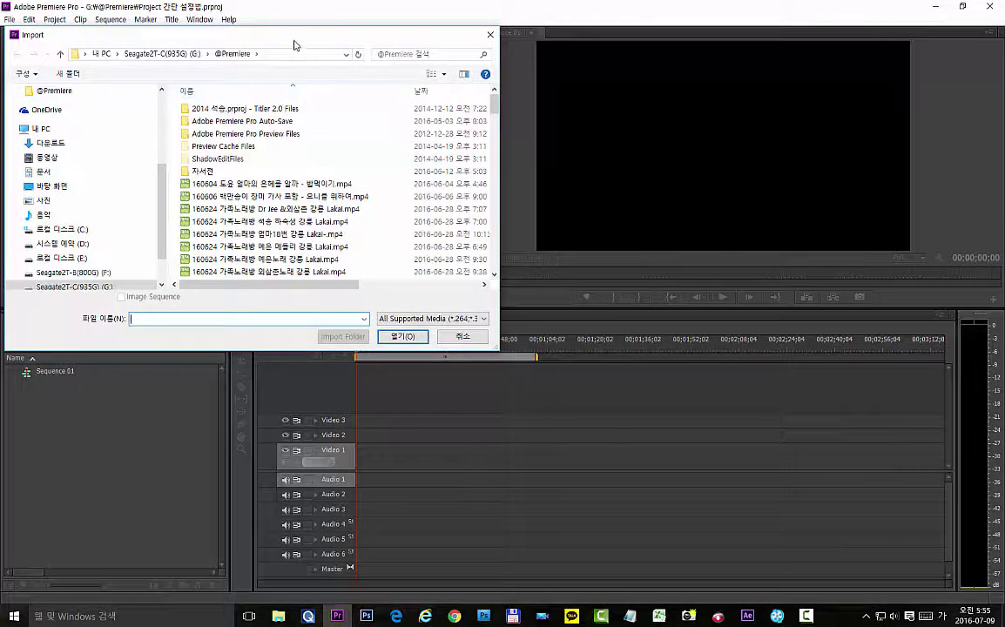
left_click_drag(266, 39, 544, 80)
key("Escape")
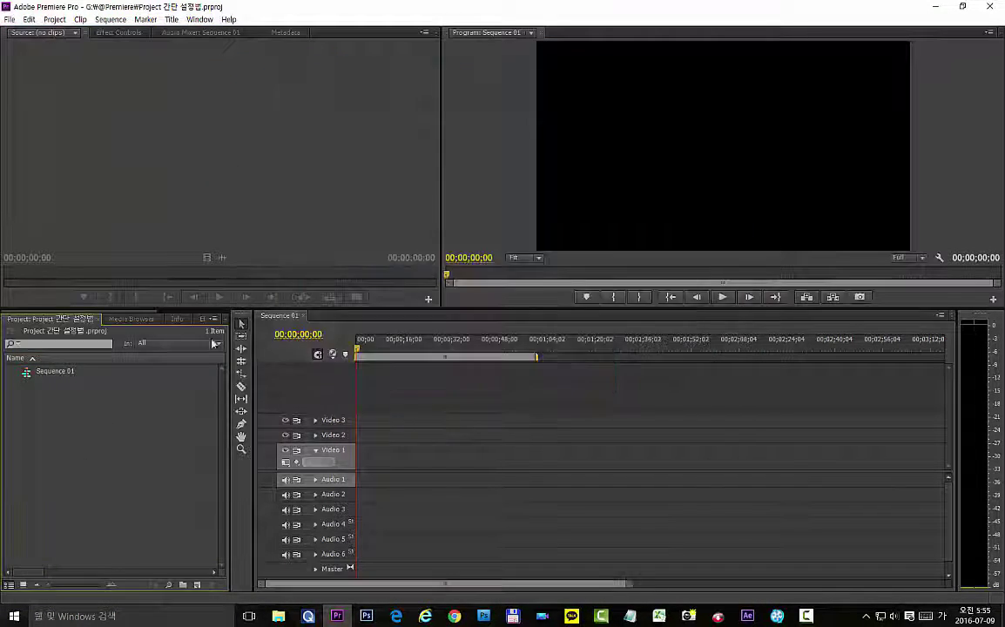
double_click(83, 459)
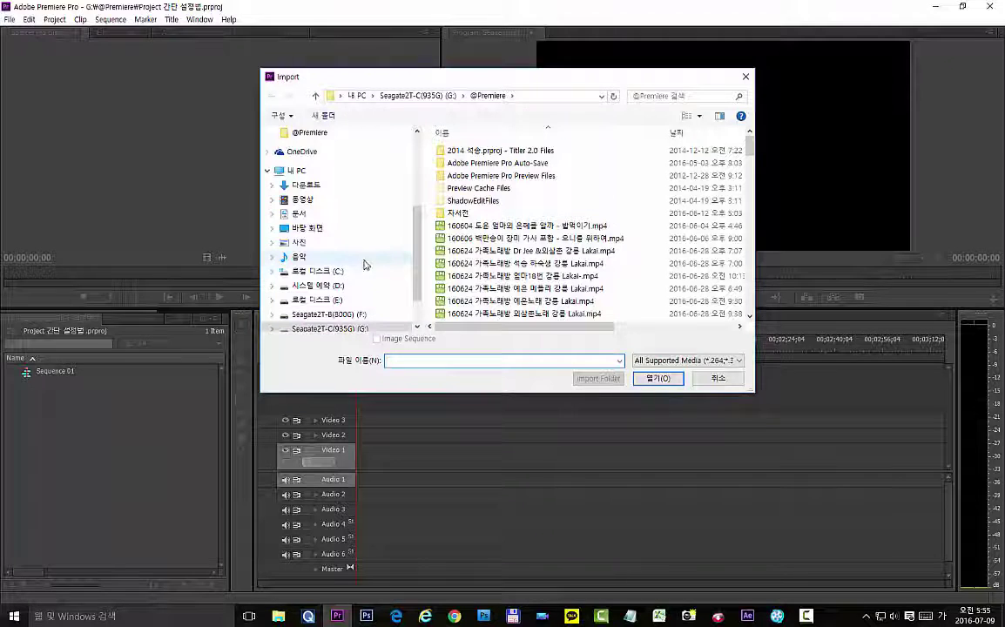
left_click(318, 270)
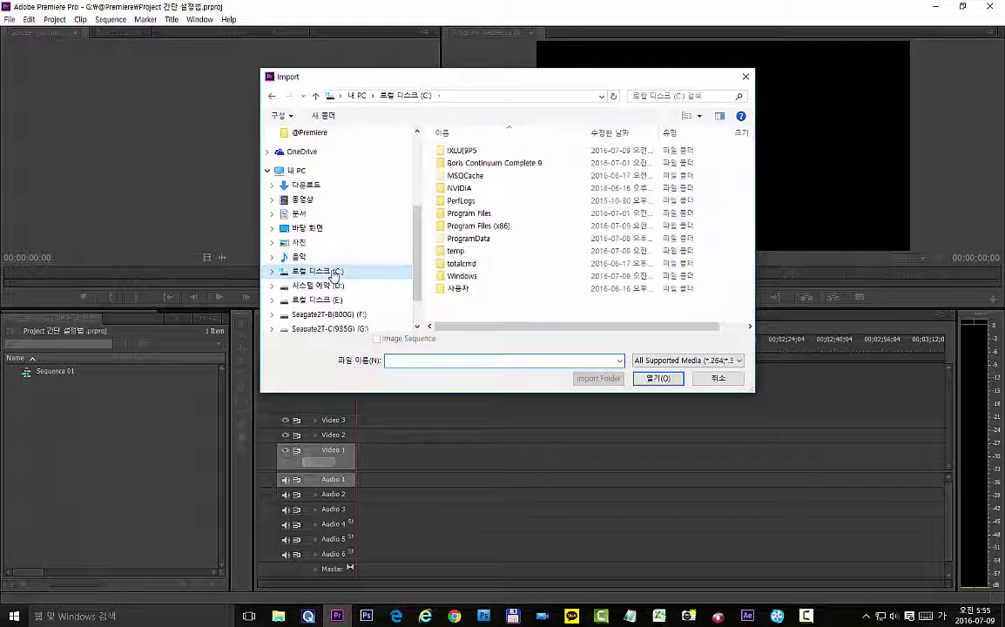
double_click(464, 251)
left_click(465, 174)
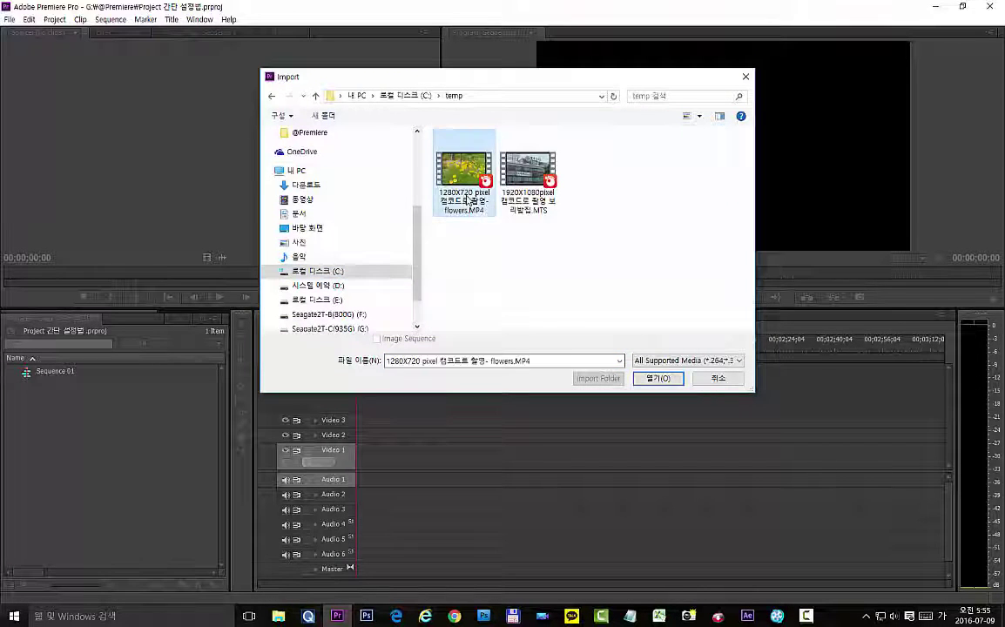
left_click(528, 210, "ctrl")
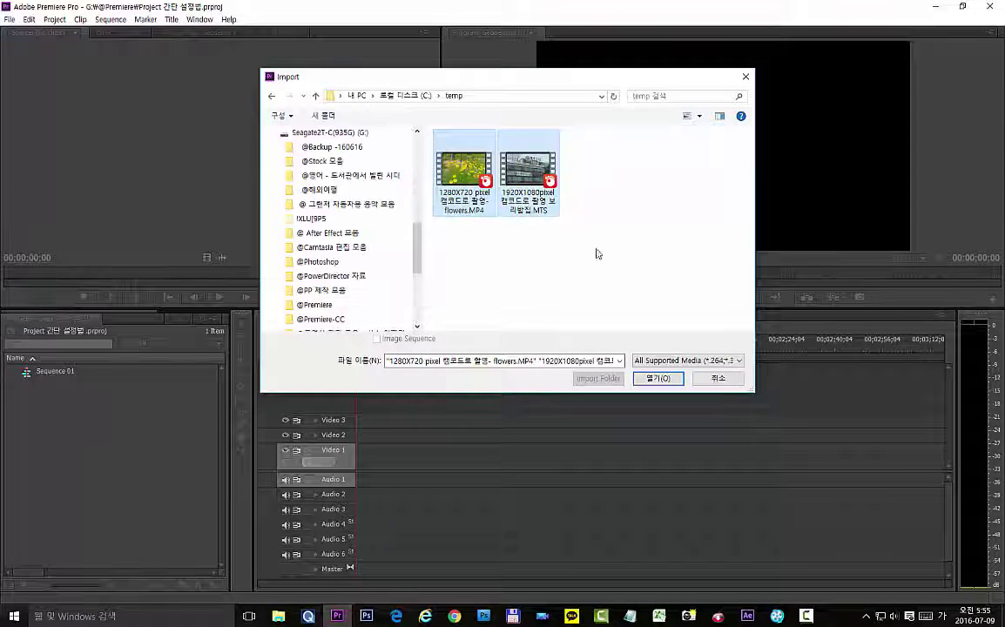
left_click(658, 378)
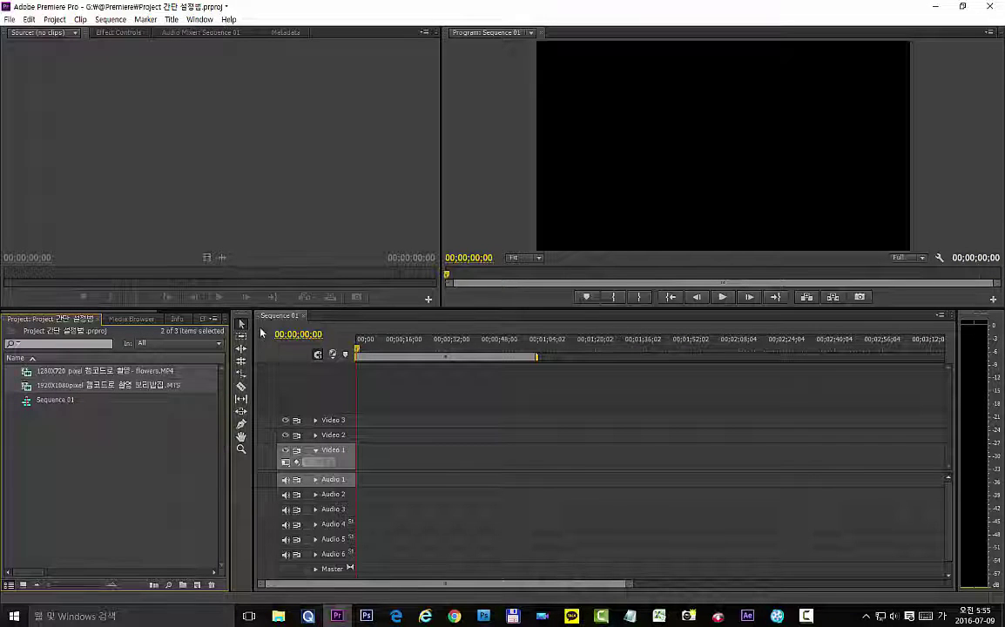
mouse_move(119, 401)
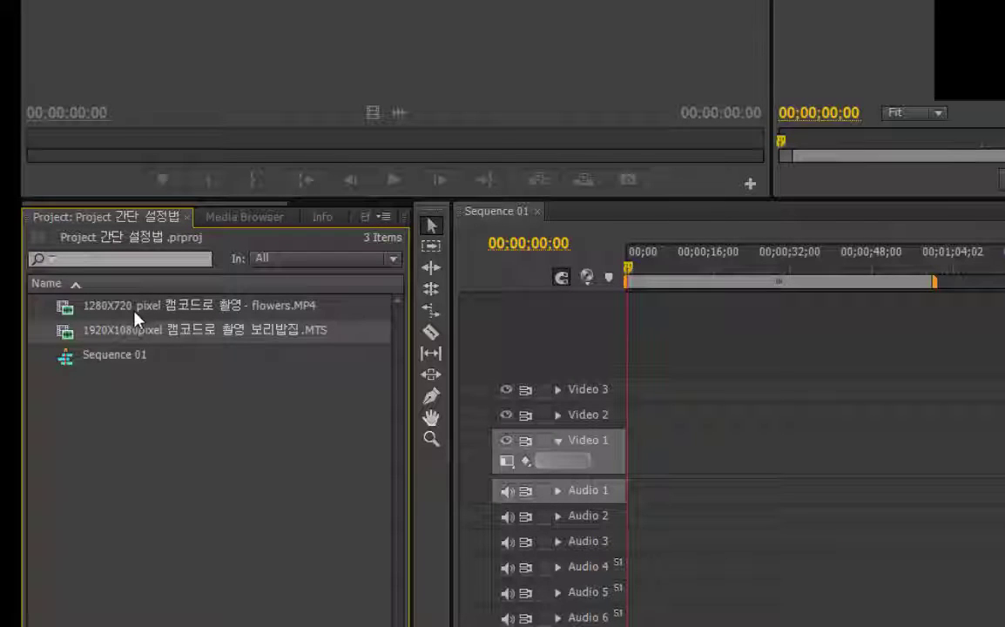
mouse_move(137, 319)
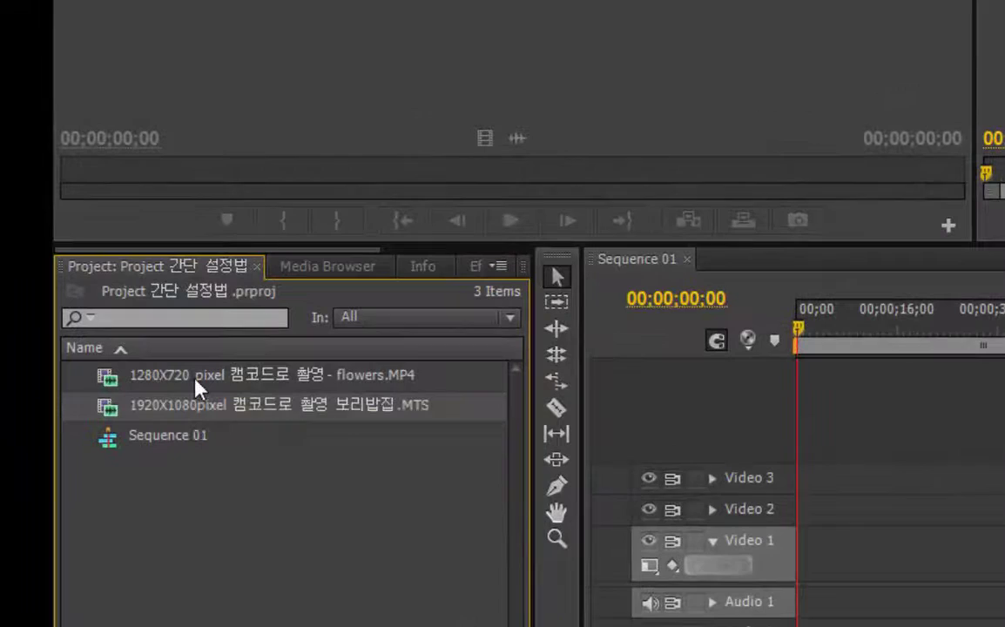
left_click(196, 383)
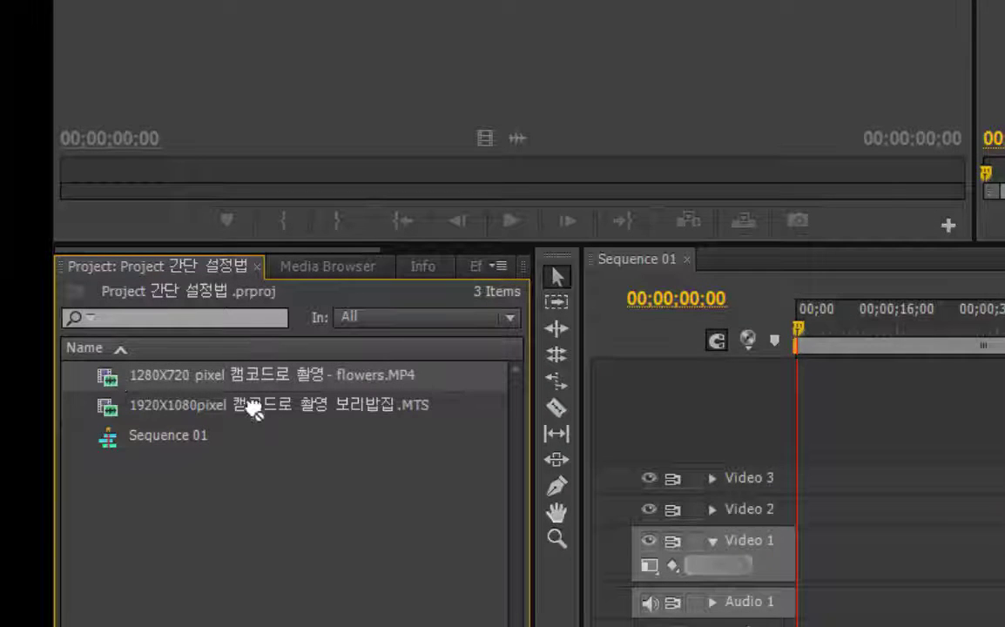
Drop flowers.MP4 at the start of Video 1 and change Sequence 01's settings to match it
left_click_drag(113, 386, 886, 565)
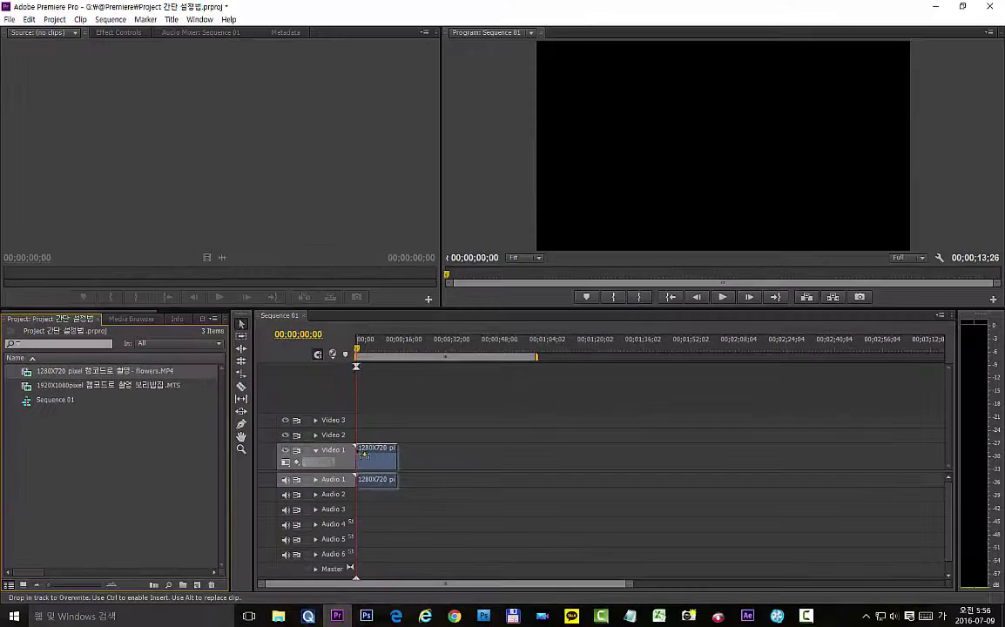
left_click_drag(640, 514, 359, 450)
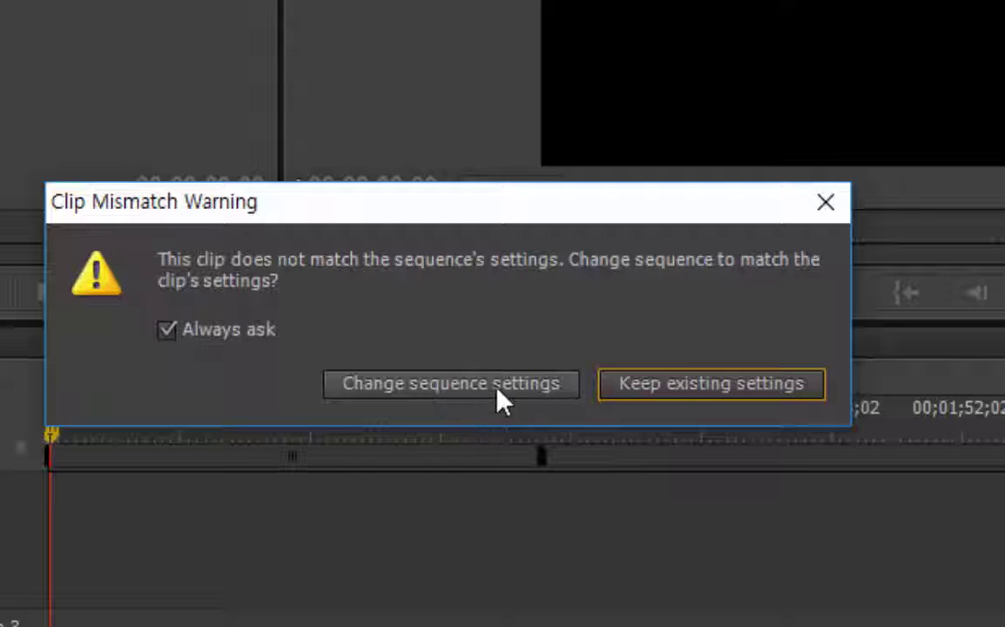
left_click(422, 400)
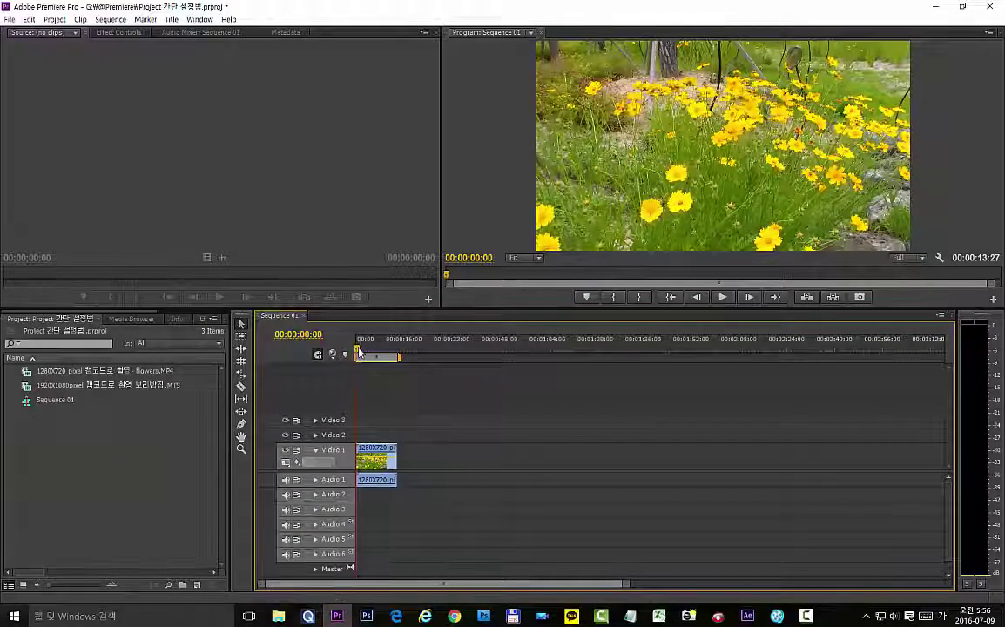
Scrub the Sequence 01 playhead forward to about 00:00:05:06
left_click_drag(359, 351, 371, 357)
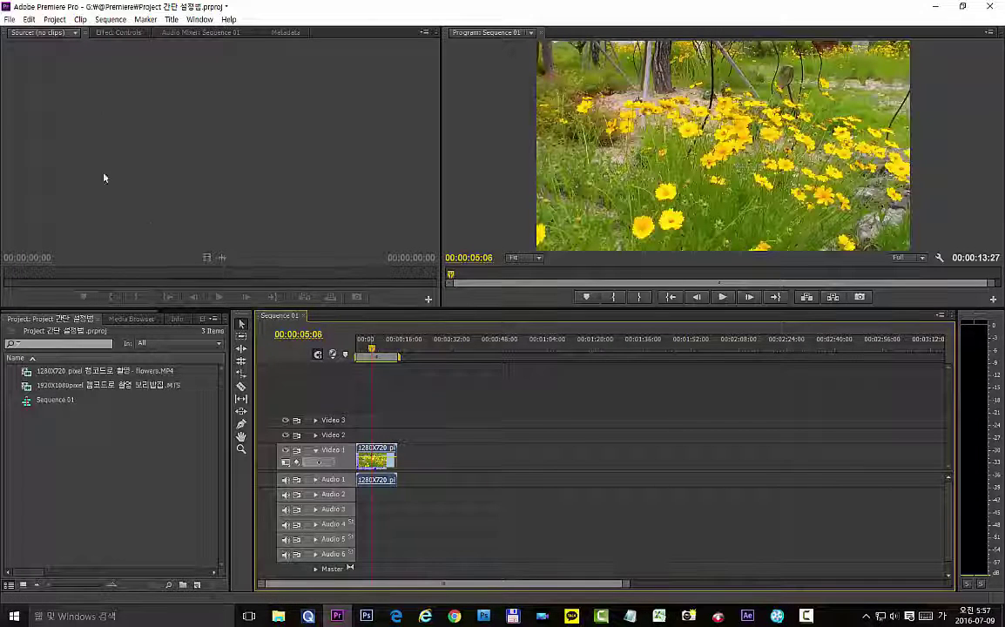
Review Sequence 01's 1280x720 settings unchanged, then return the playhead to the start
left_click(111, 19)
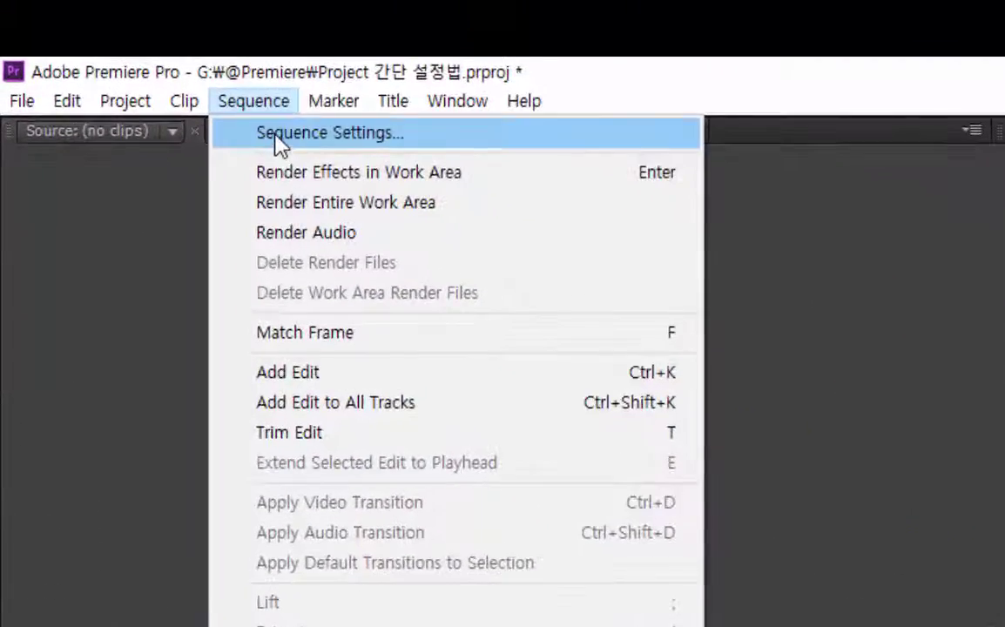
left_click(226, 80)
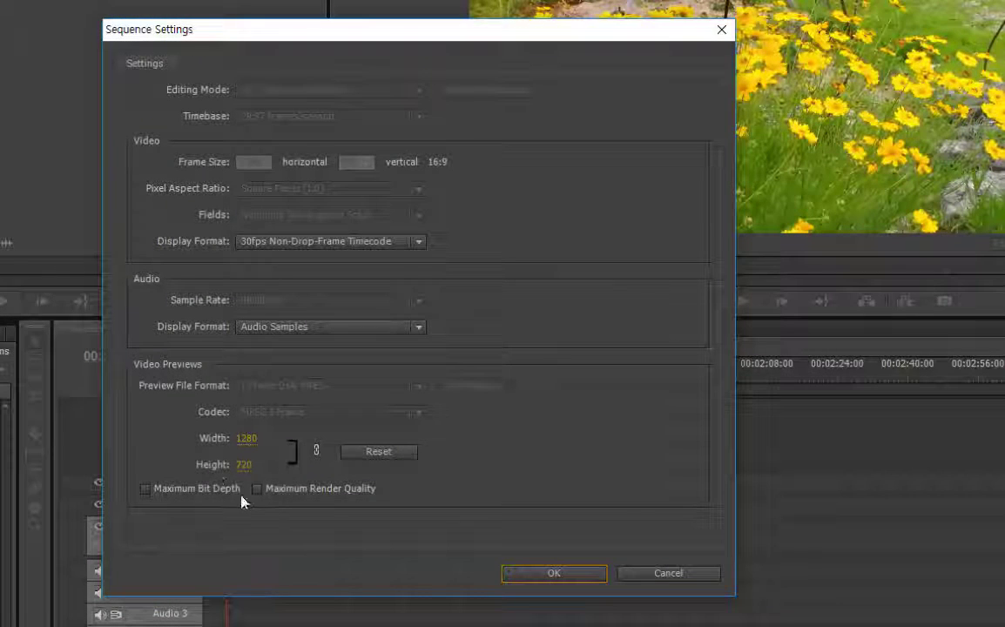
left_click_drag(398, 35, 643, 107)
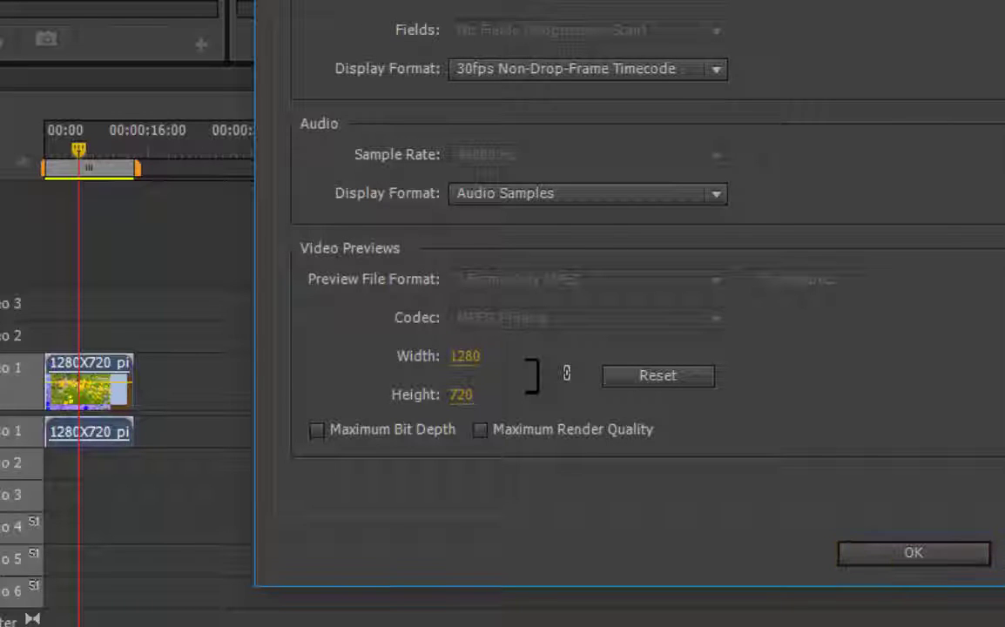
left_click(908, 555)
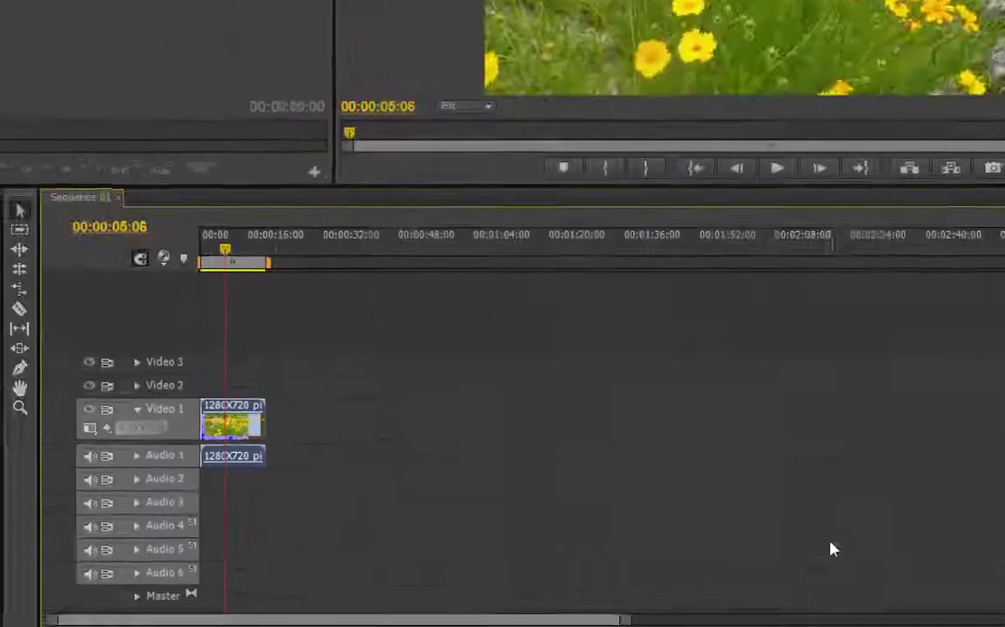
left_click(356, 351)
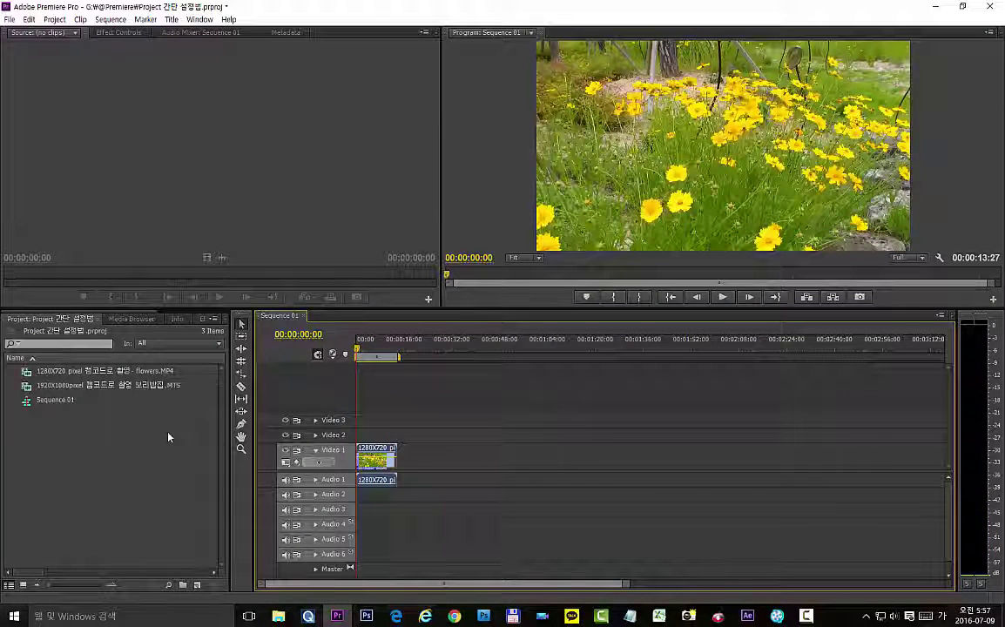
Add Sequence 02 through New Item using the DV - 24P Standard 32kHz preset
left_click(196, 585)
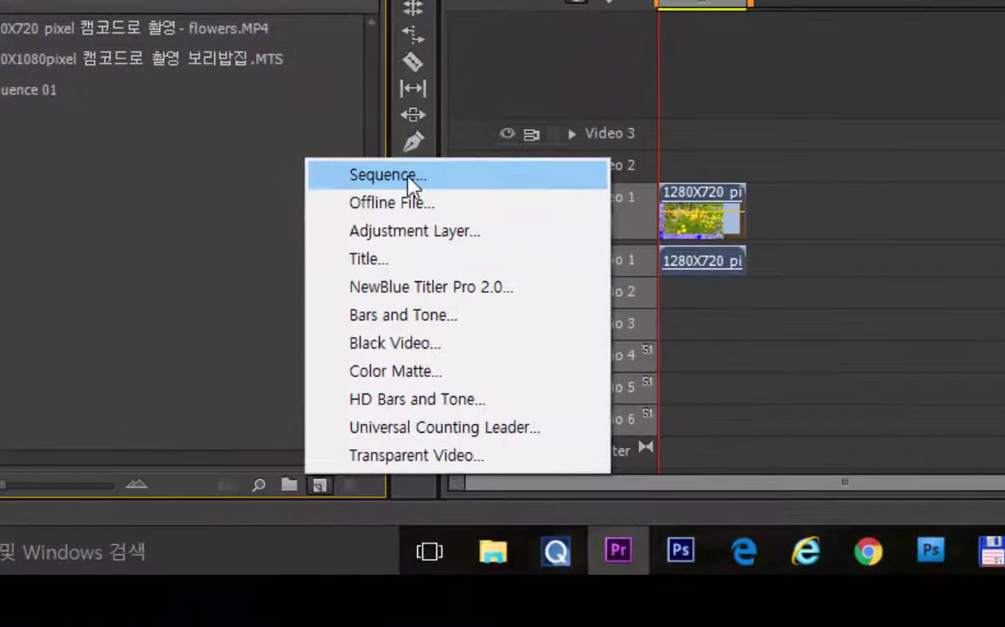
left_click(412, 183)
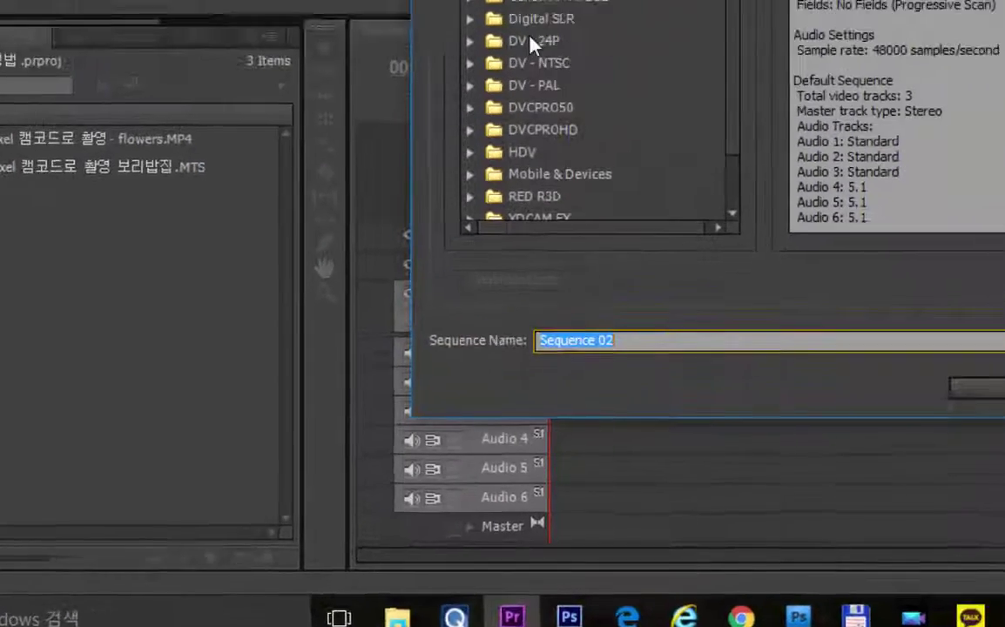
left_click(271, 223)
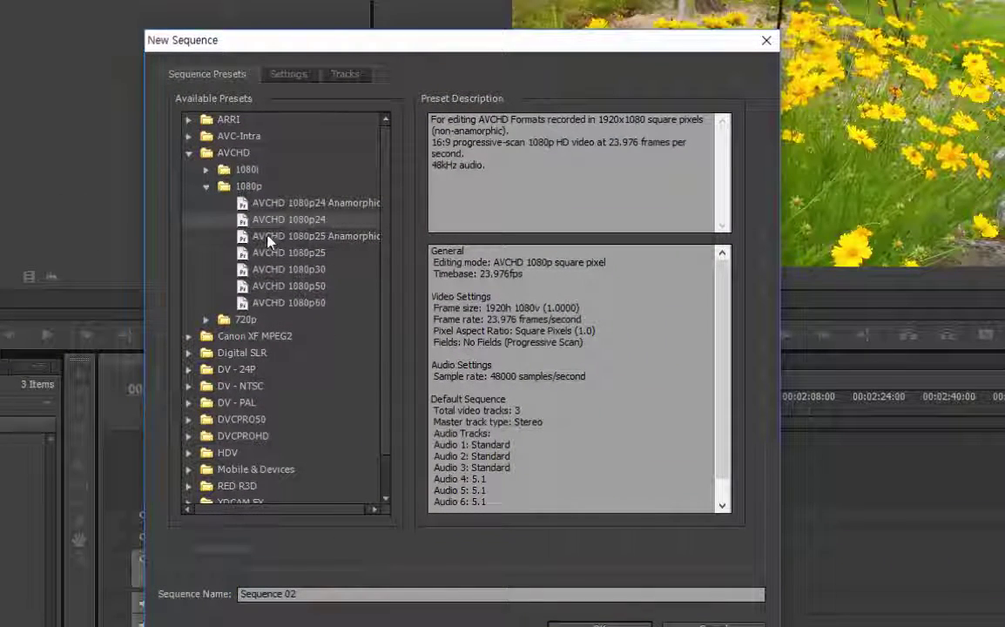
left_click(189, 369)
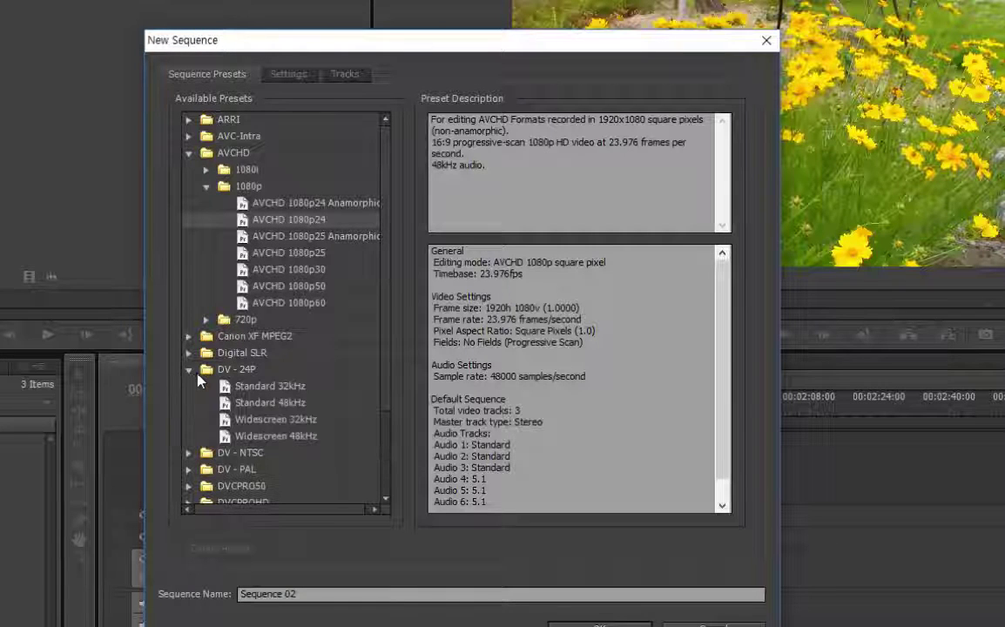
left_click(252, 386)
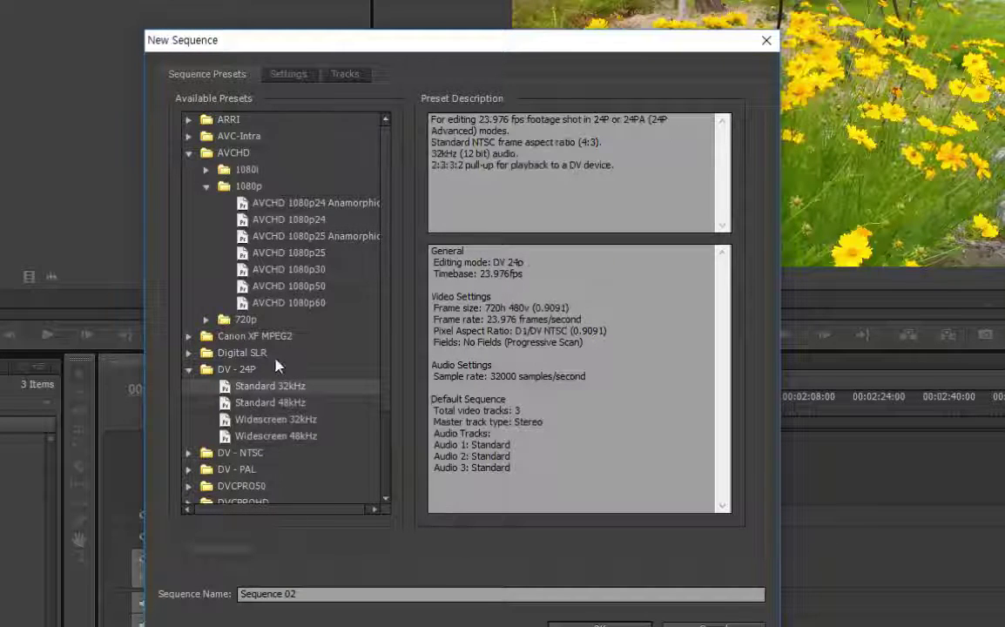
left_click(592, 625)
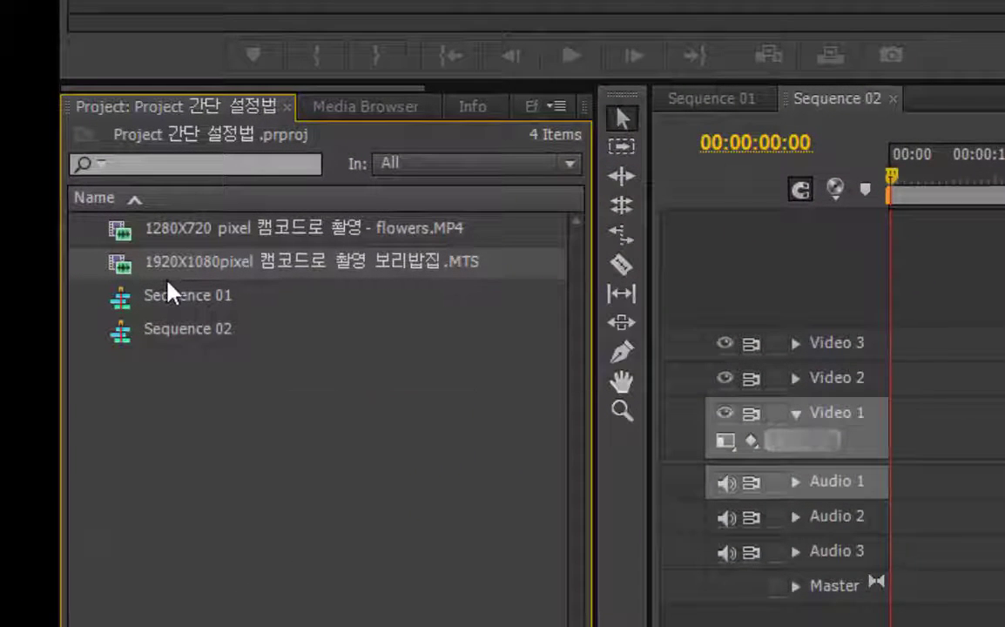
Preview the 1920X1080 .MTS clip and drop it at the start of Sequence 02's Video 1
mouse_move(192, 277)
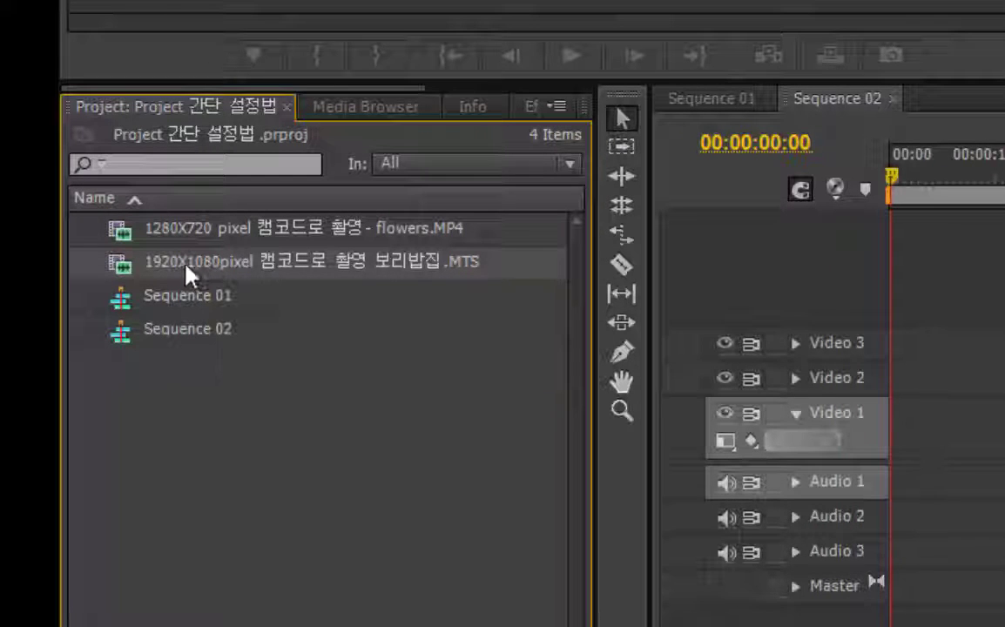
double_click(129, 267)
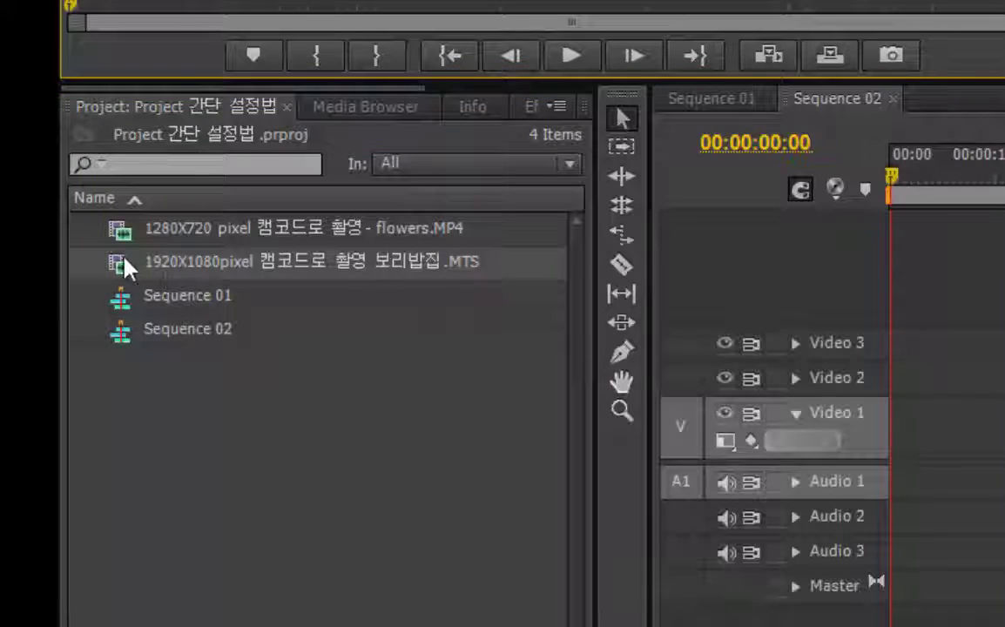
left_click_drag(119, 266, 501, 460)
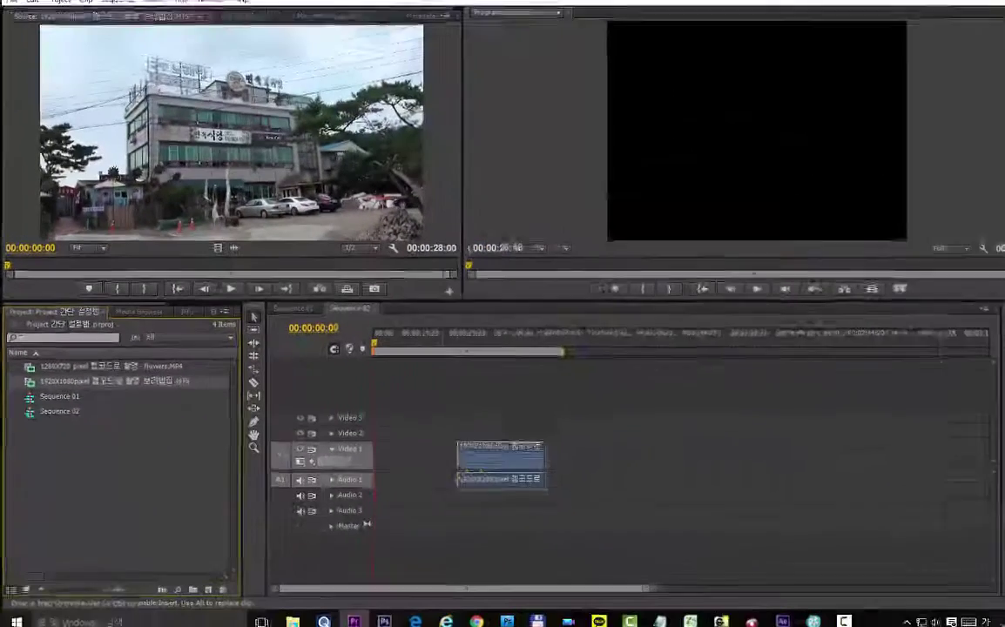
left_click_drag(501, 459, 367, 461)
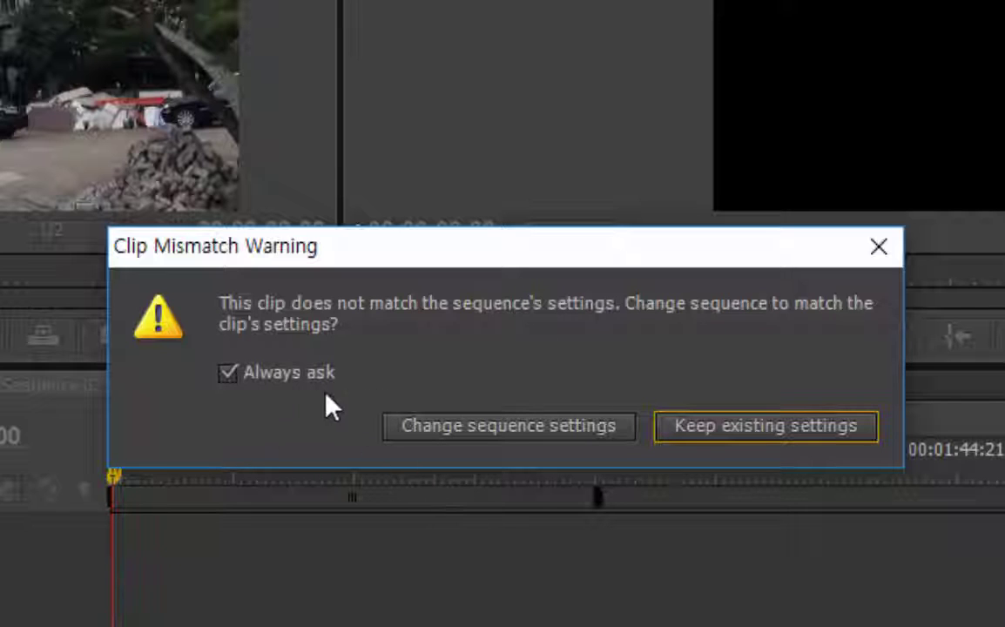
Toggle the Always ask option and change Sequence 02 to the 1920X1080 clip's settings
left_click(228, 373)
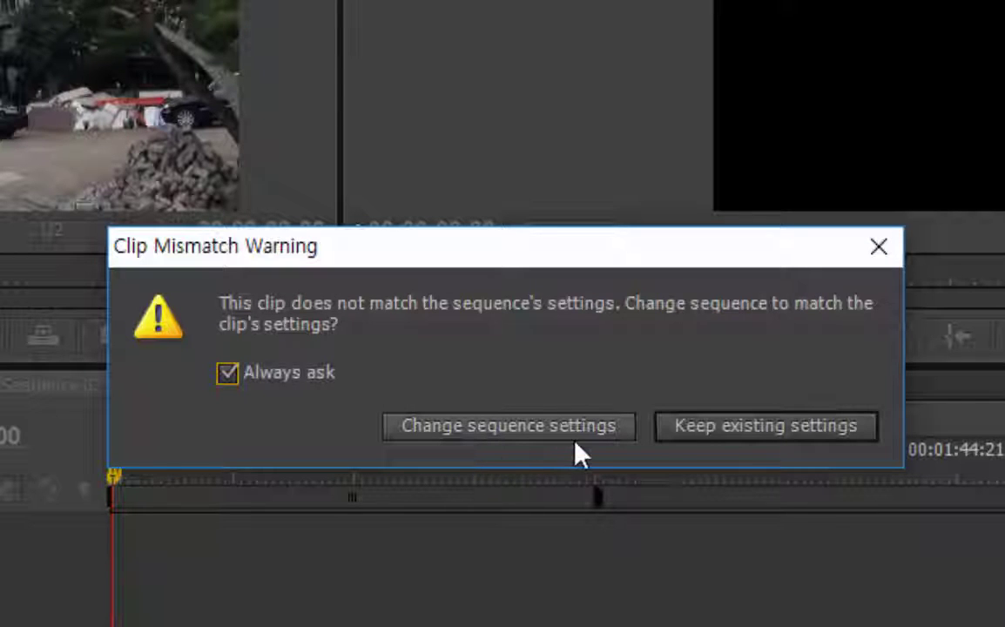
left_click(488, 436)
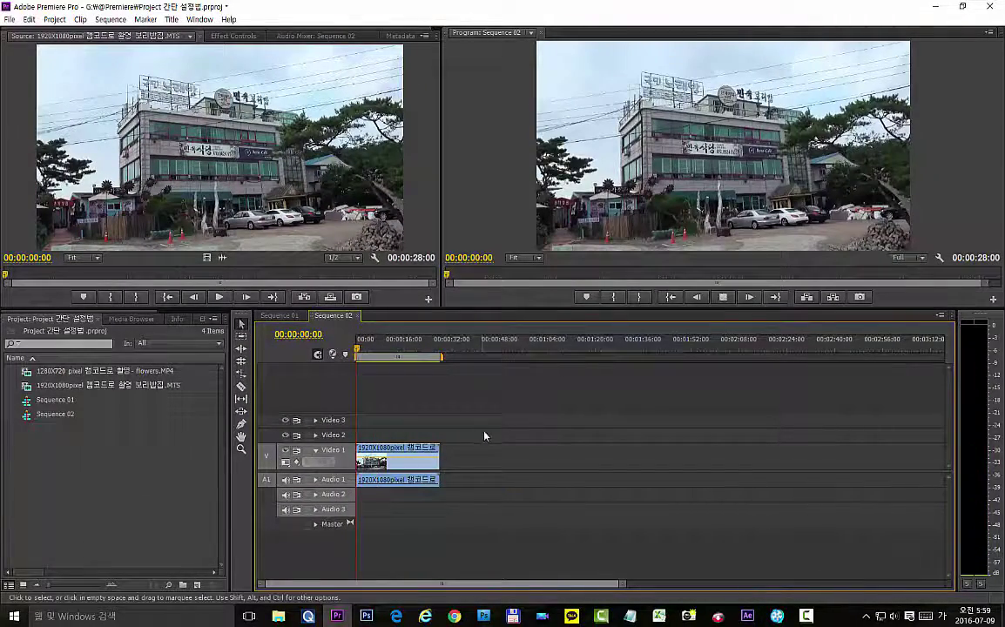
Play the start of Sequence 02, then check that its Sequence Settings show a 1920x1080 frame
key("space")
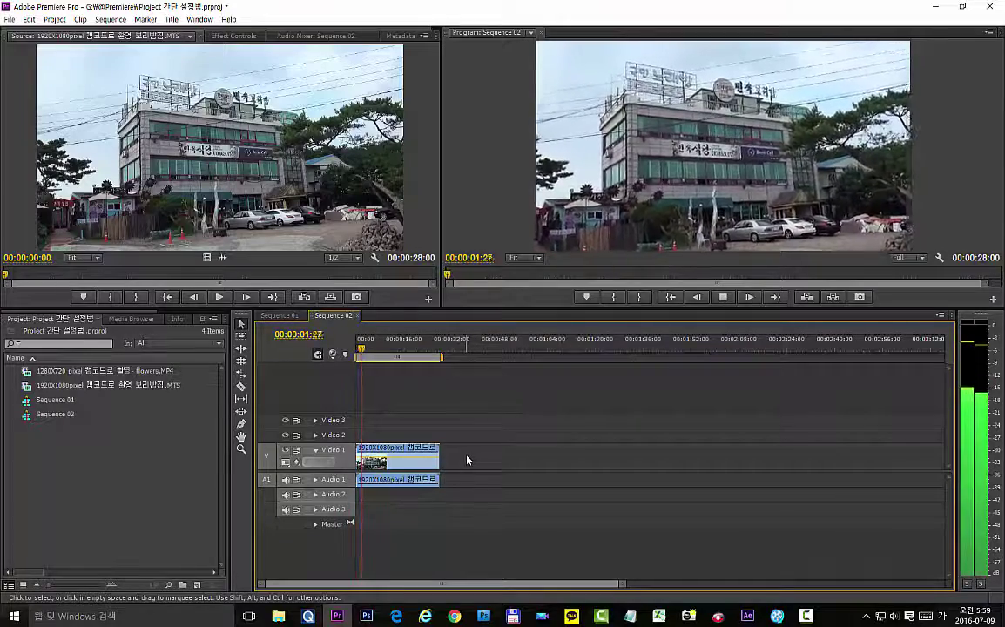
key("space")
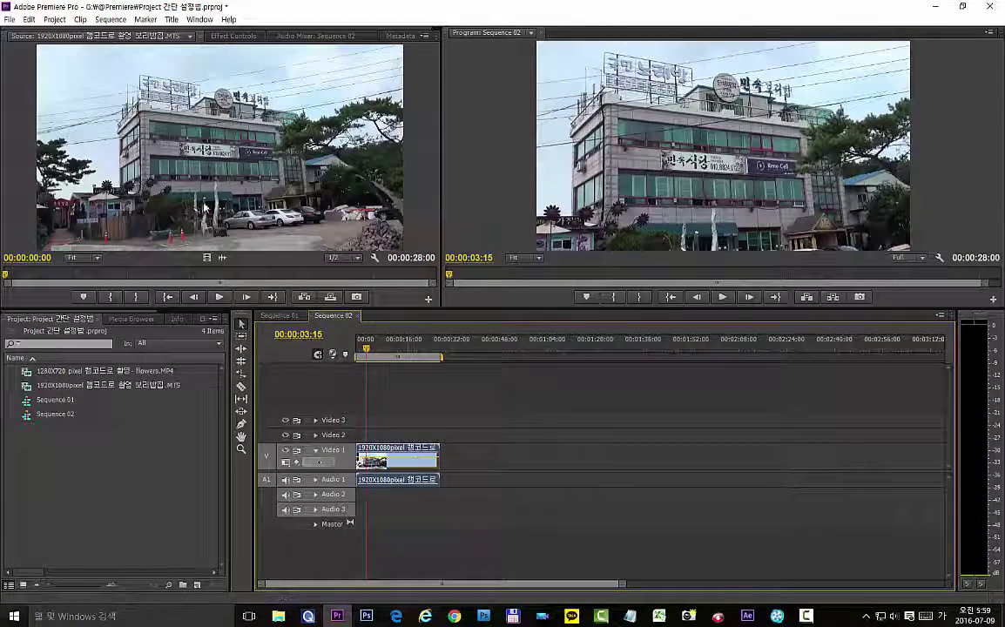
left_click(113, 19)
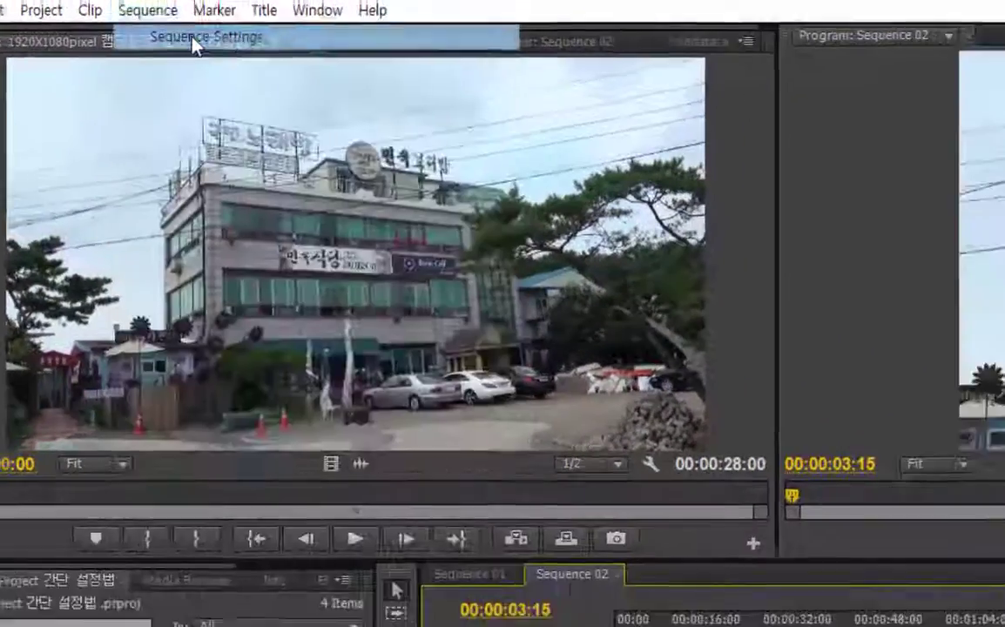
left_click(193, 40)
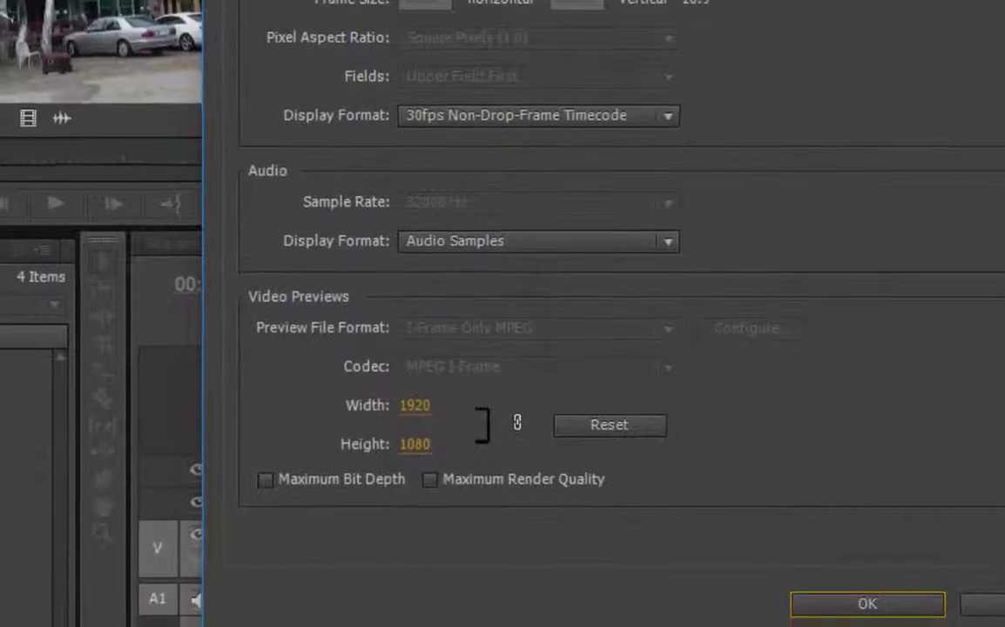
left_click(858, 603)
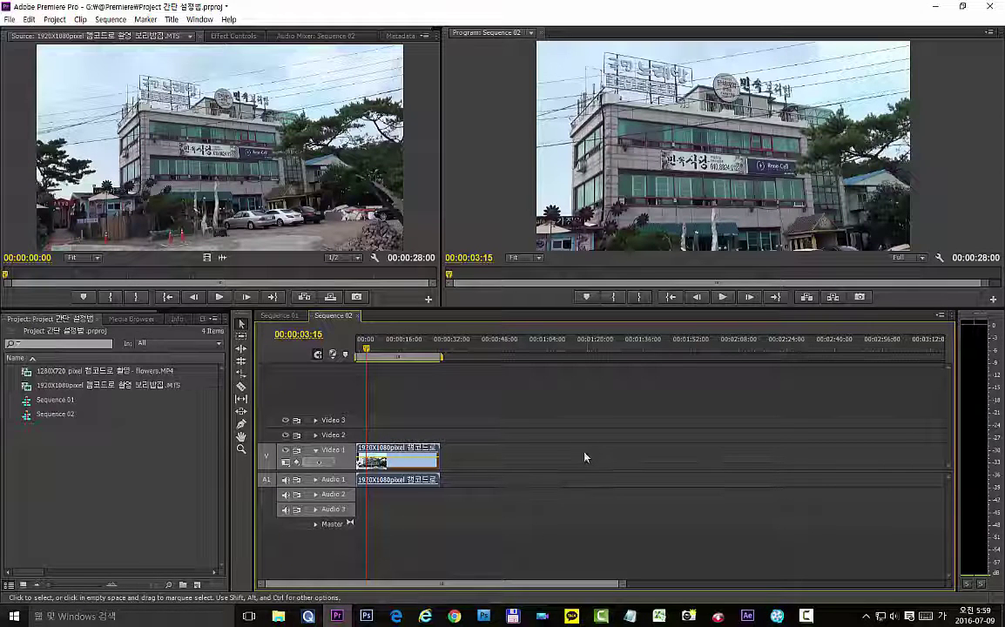
Start a new project from File > New > Project, saving the current project first
left_click(9, 20)
mouse_move(28, 35)
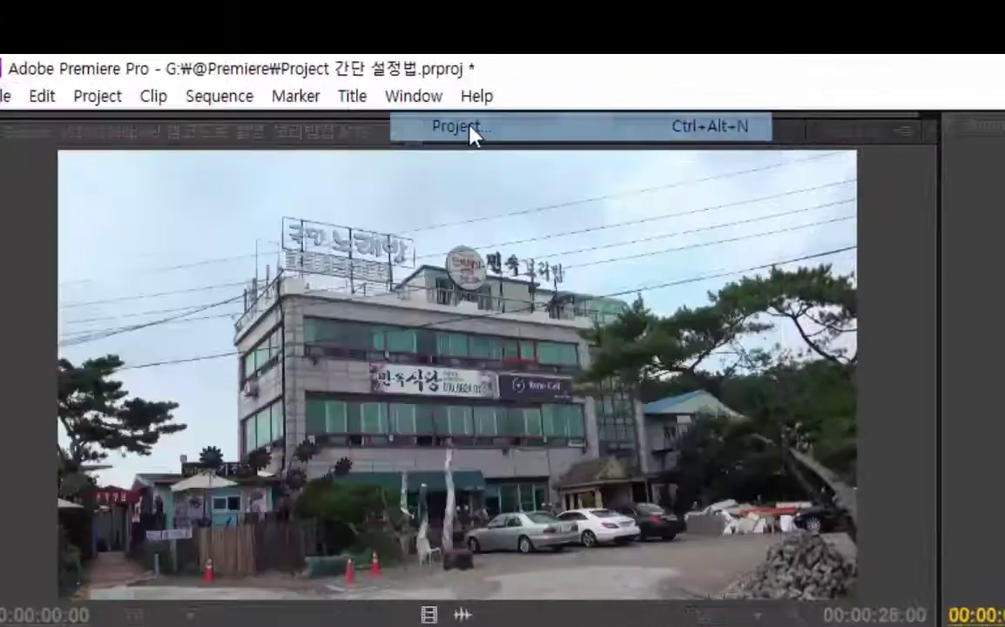
left_click(470, 130)
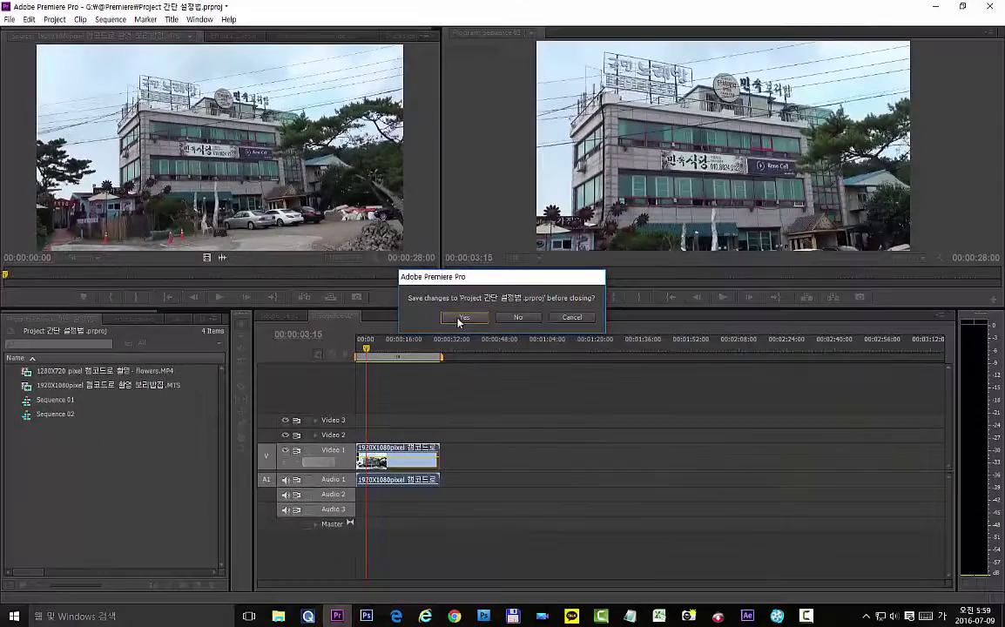
left_click(461, 319)
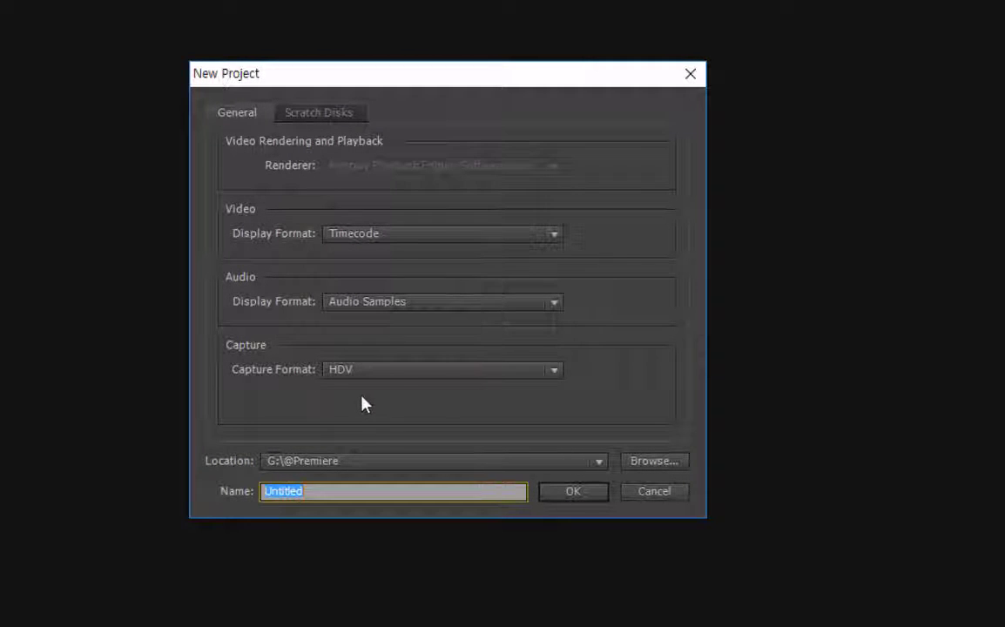
left_click(396, 375)
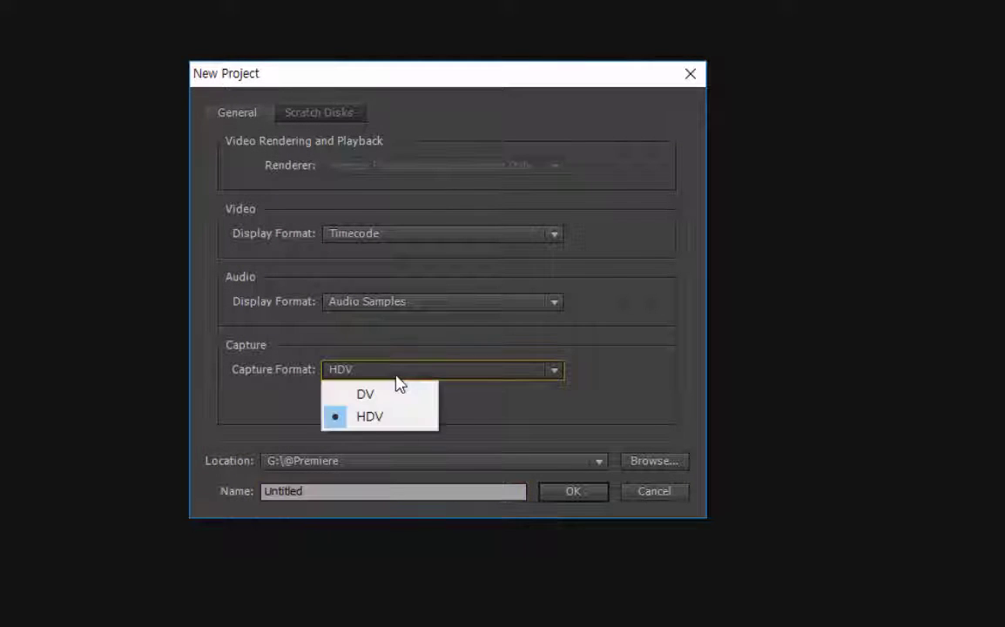
left_click(380, 418)
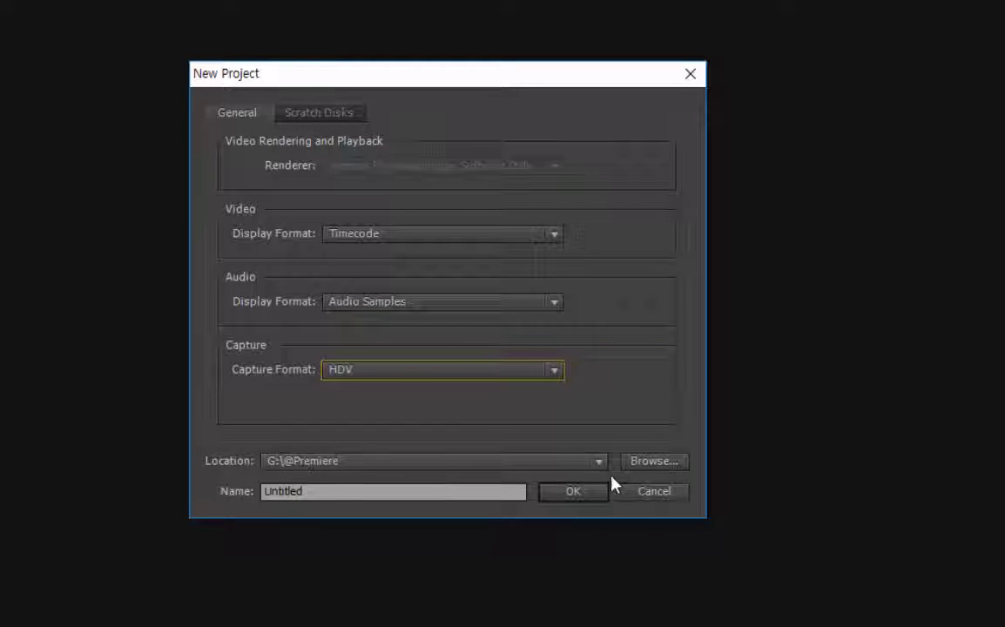
left_click(652, 464)
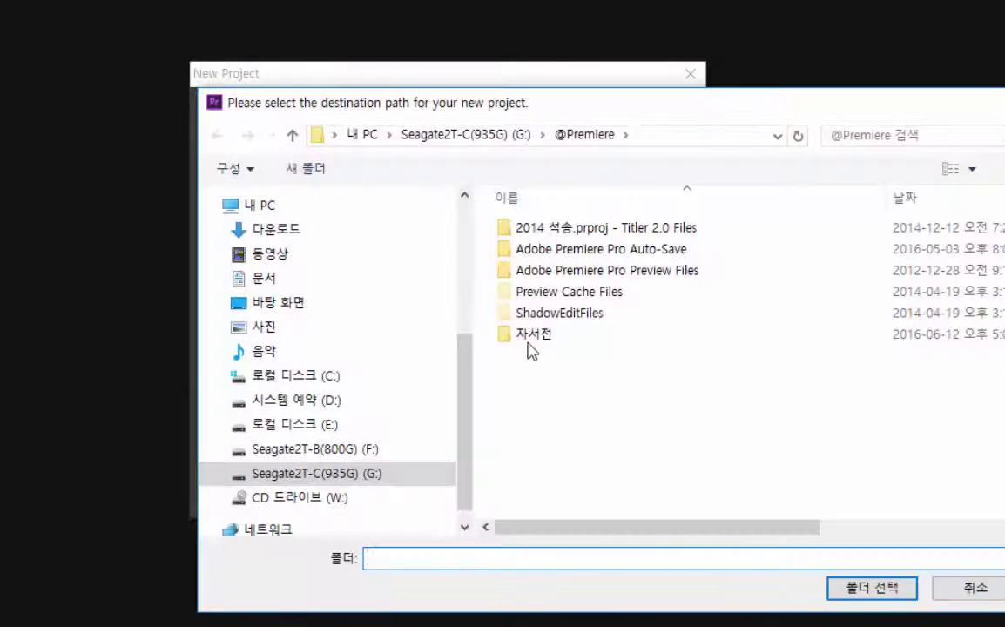
left_click(531, 336)
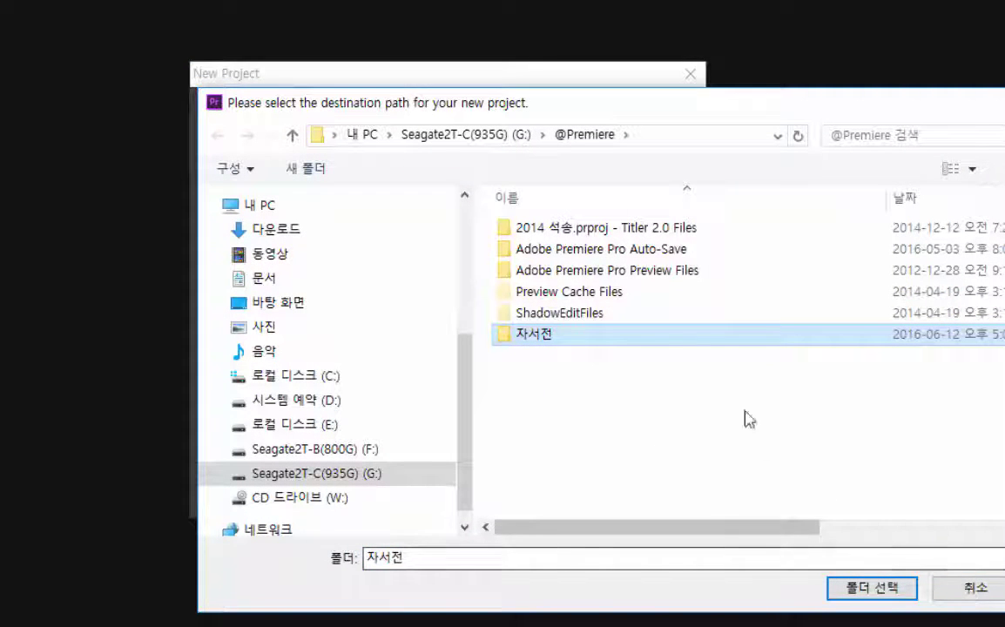
left_click(977, 588)
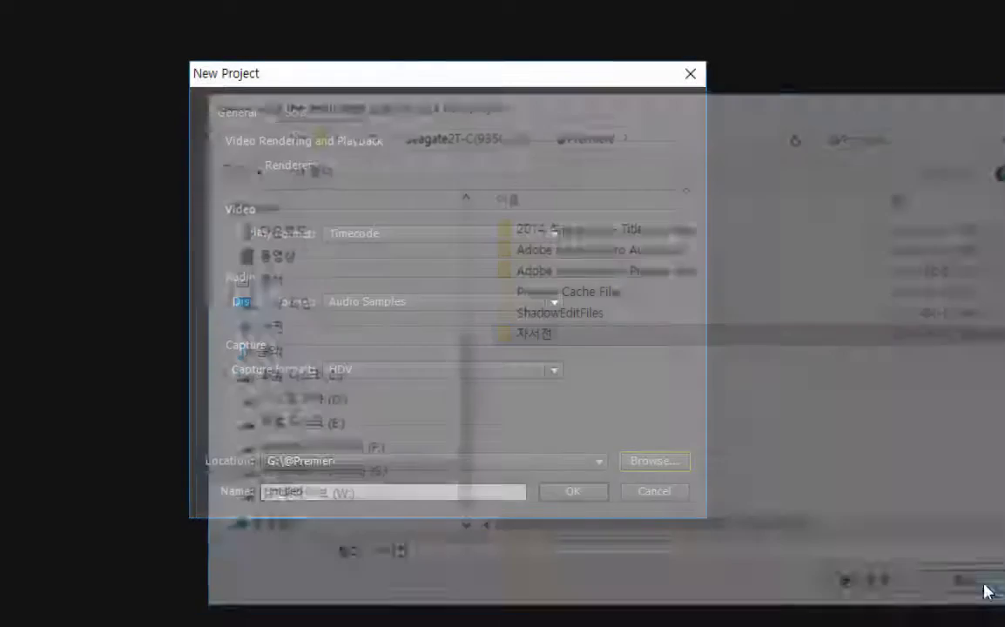
Replace 'Untitled' with the name '프로젝트와 시퀀스 간단 설정법' and create the project
left_click(325, 493)
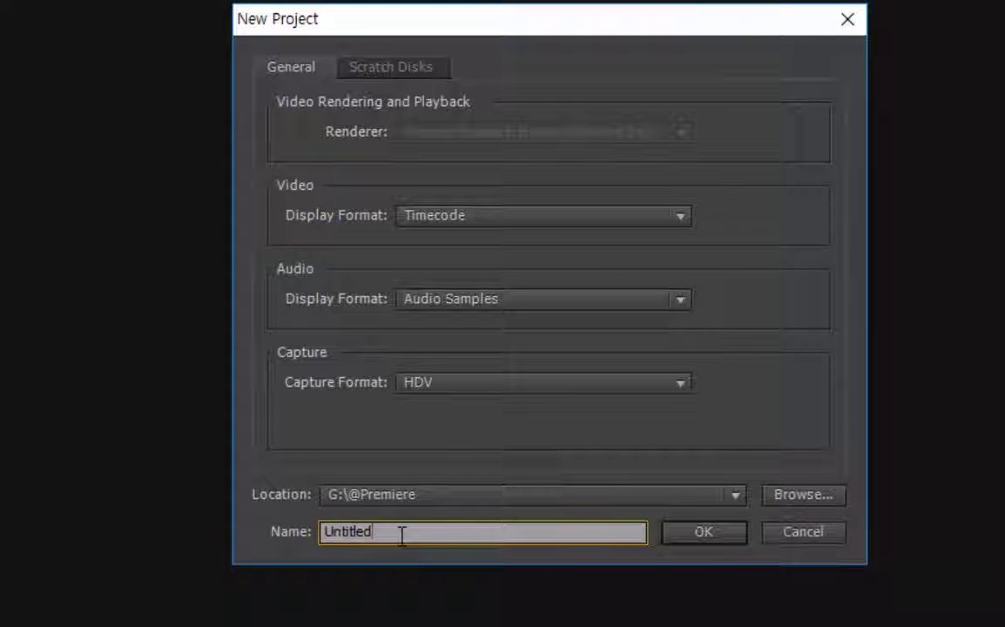
left_click_drag(402, 534, 247, 540)
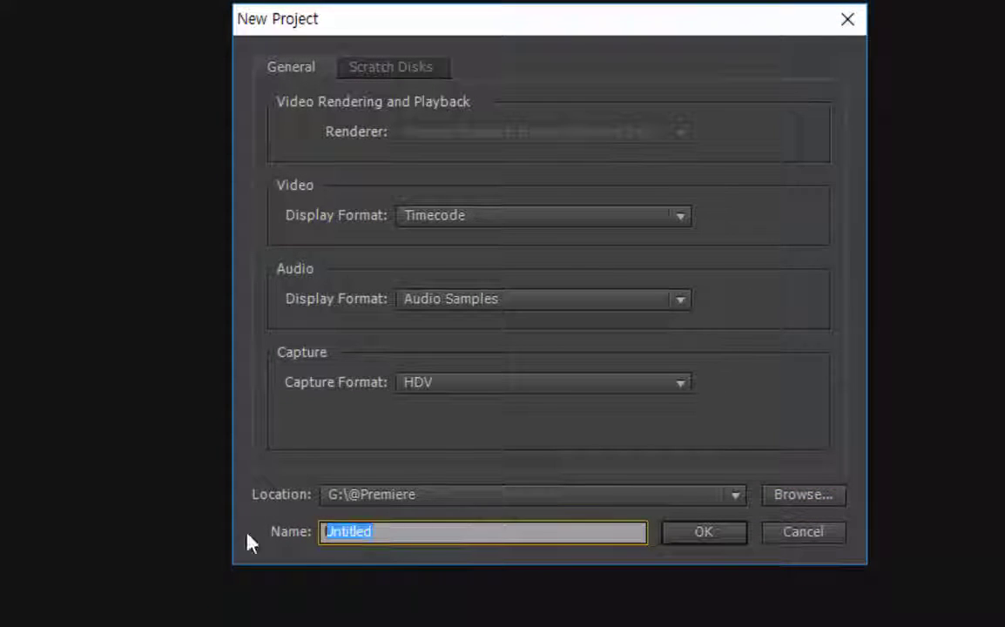
key("BackSpace")
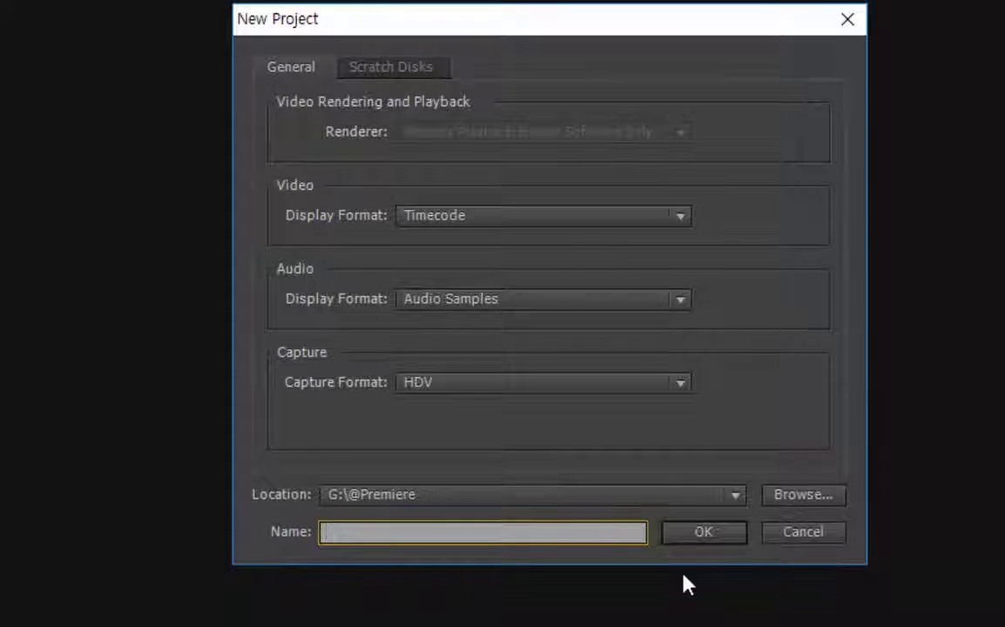
type("ㅌ")
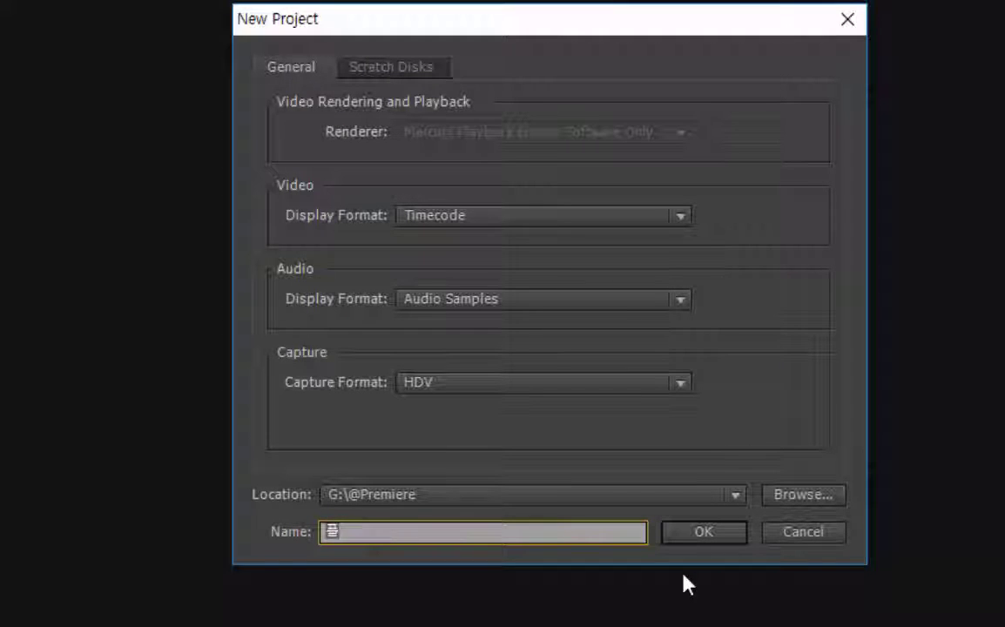
type("프로젝트")
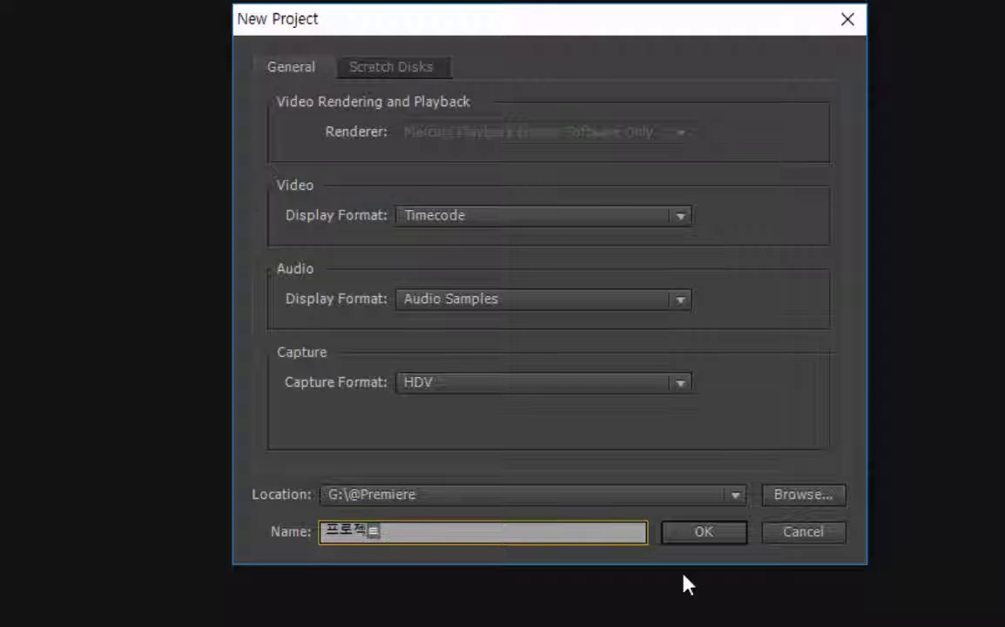
type("의")
type(" 실")
type("퀀")
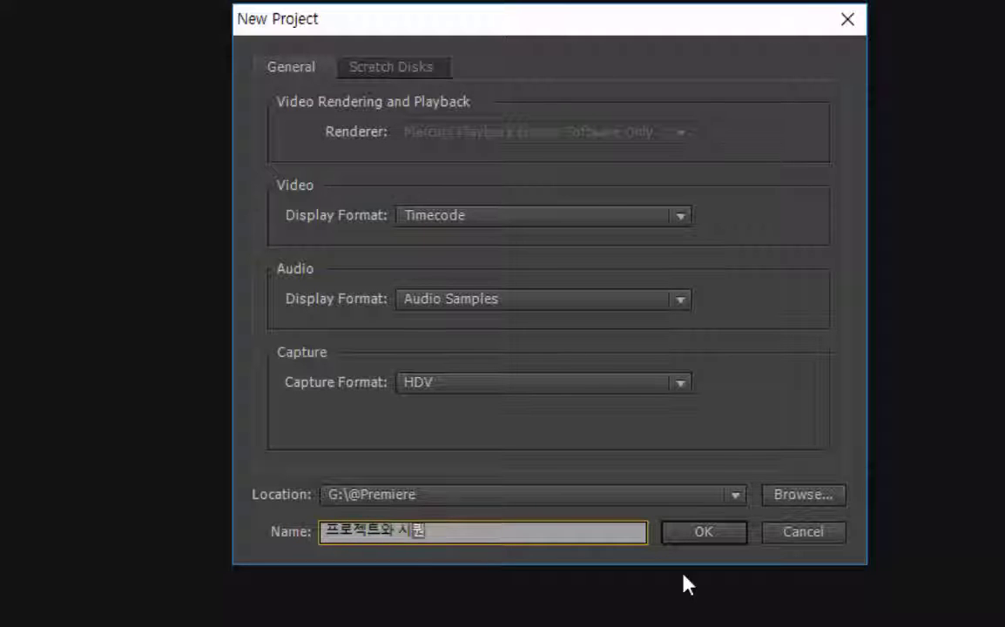
type("스 ㅅ")
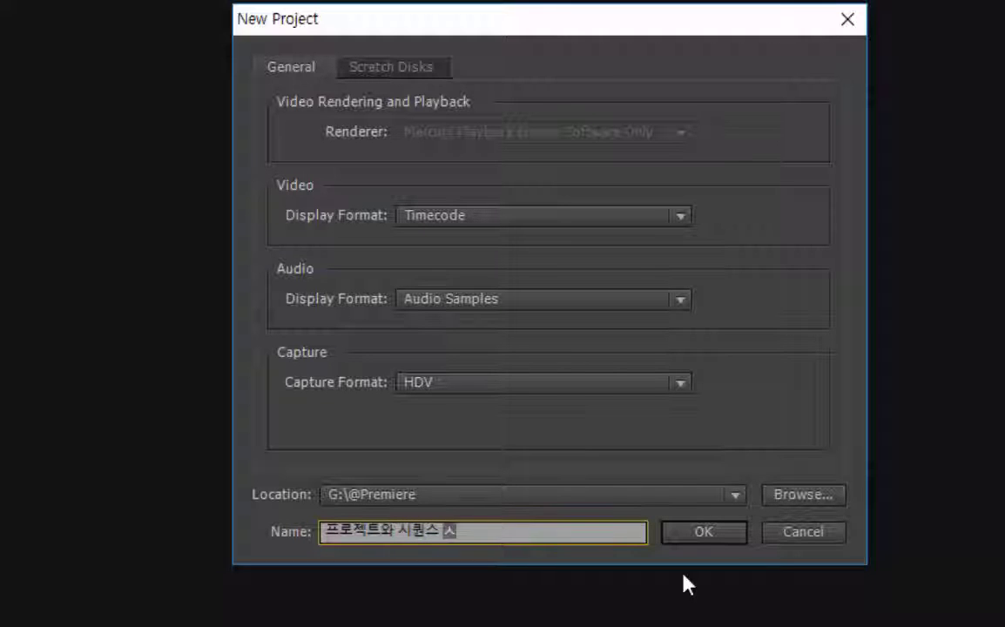
type(" 설ㅈ")
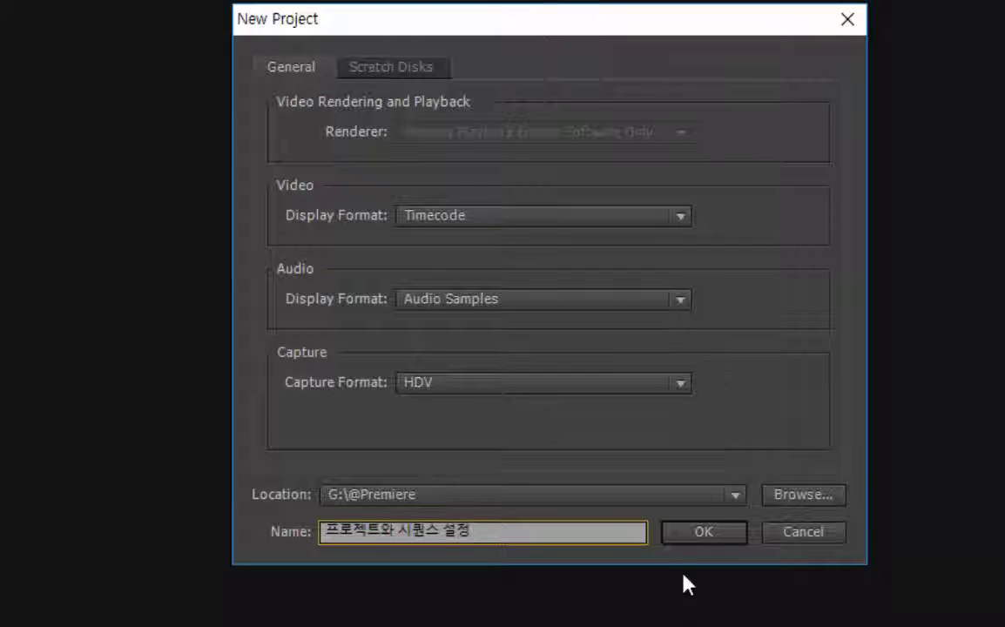
type("법")
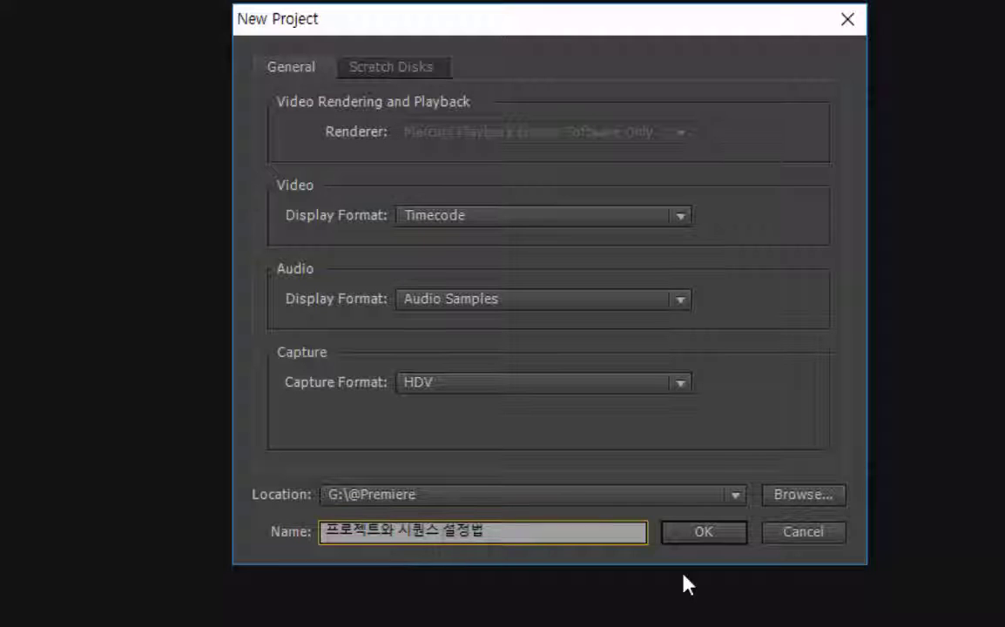
key("Left")
key("Left")
key("Left")
type("간단")
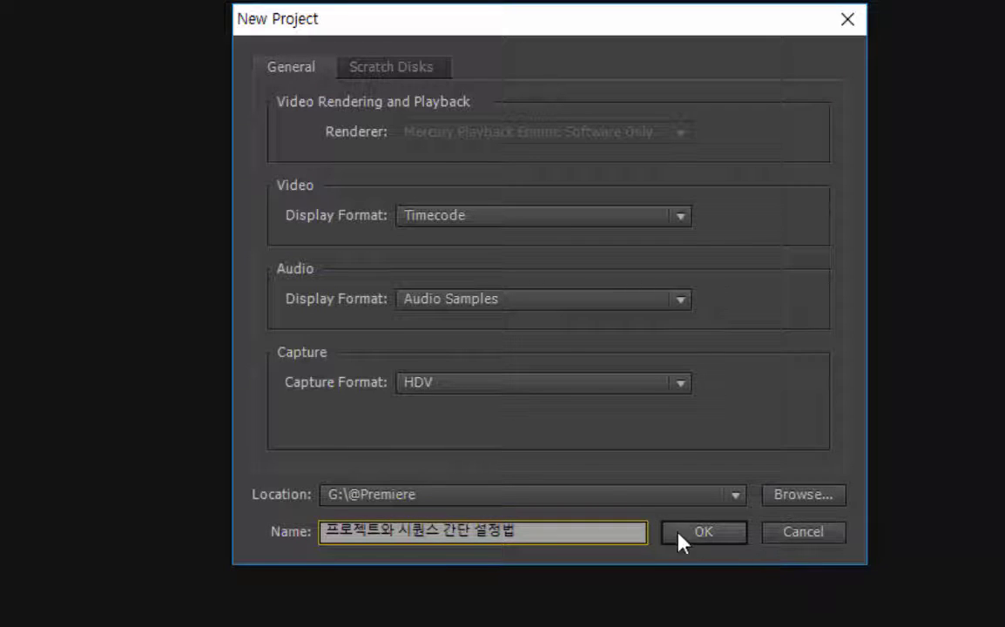
left_click(680, 539)
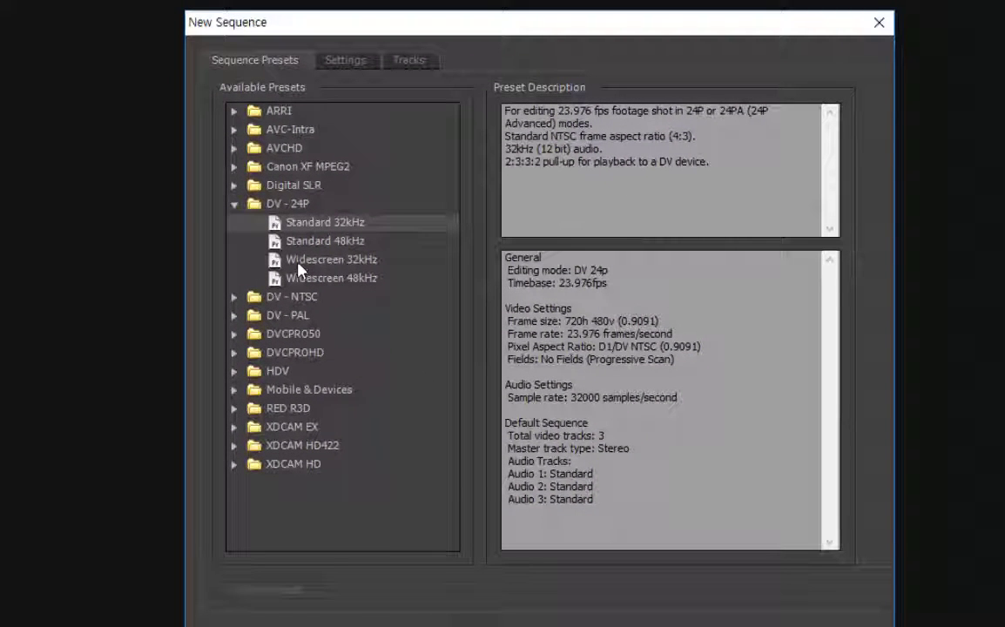
Choose the AVCHD > 720p > AVCHD 720p25 preset to create Sequence 01
left_click(253, 153)
left_click(234, 150)
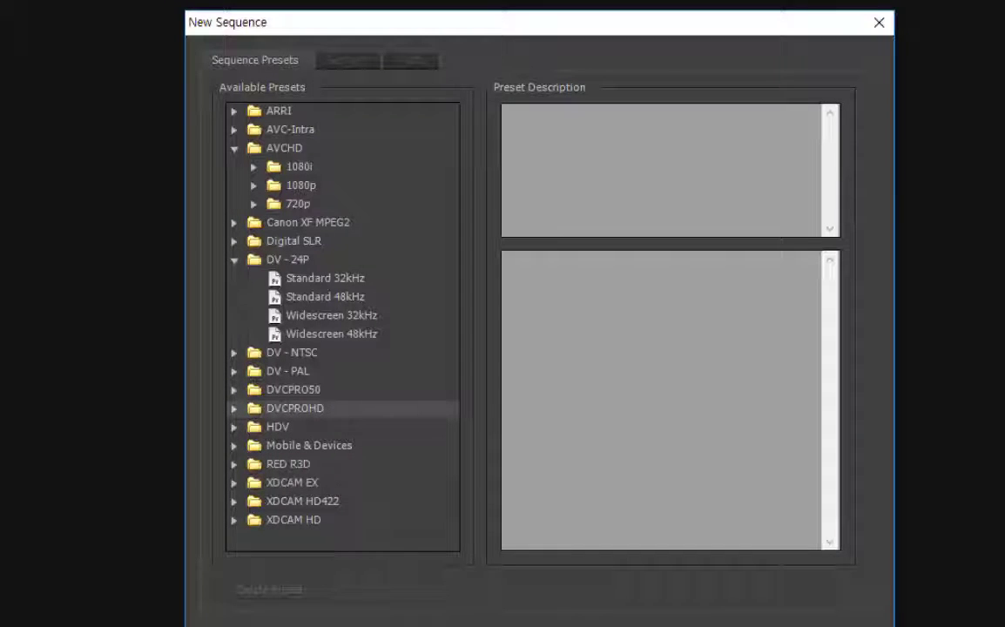
left_click(234, 428)
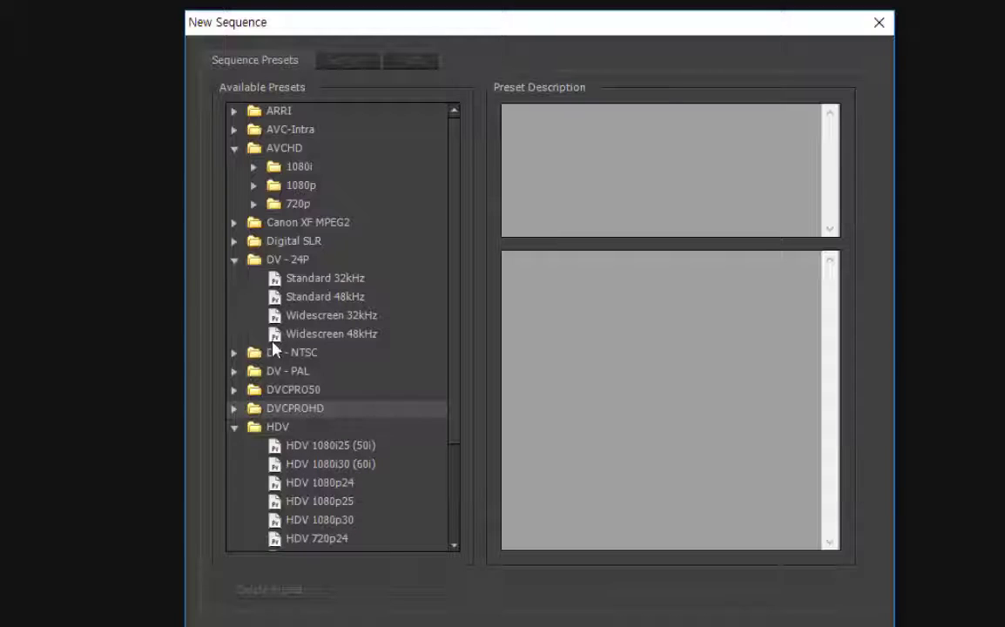
left_click(253, 205)
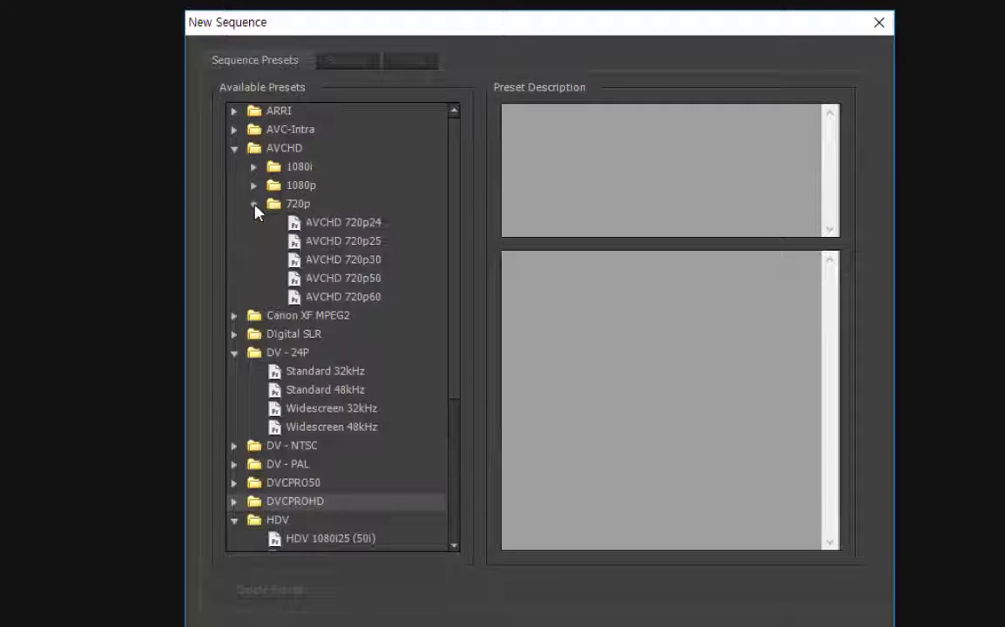
left_click(331, 241)
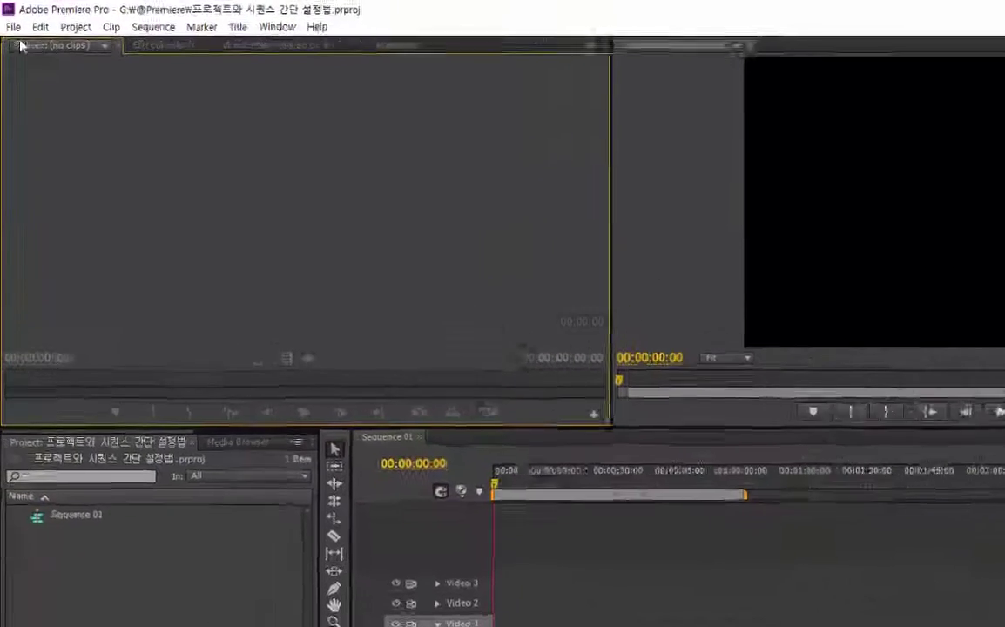
Look over the File and New Item menus, then open File Explorer with Win+E
left_click(9, 19)
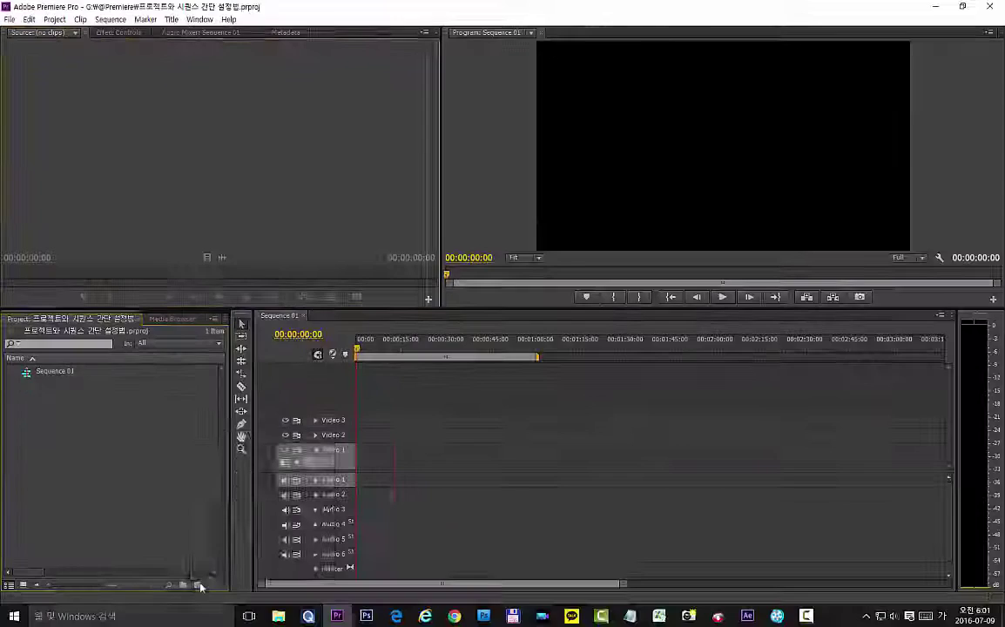
left_click(199, 585)
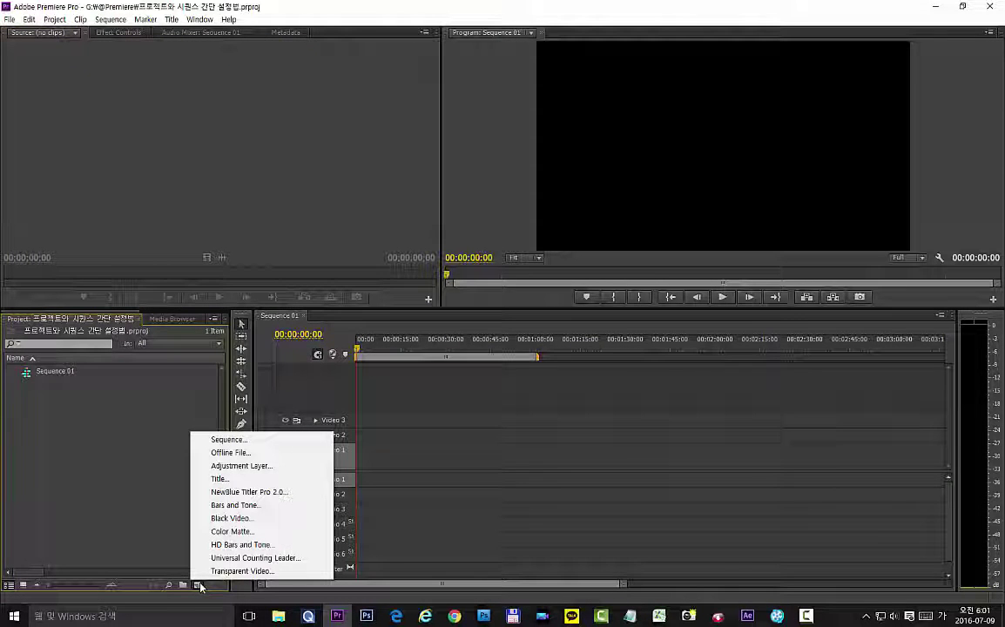
left_click(124, 485)
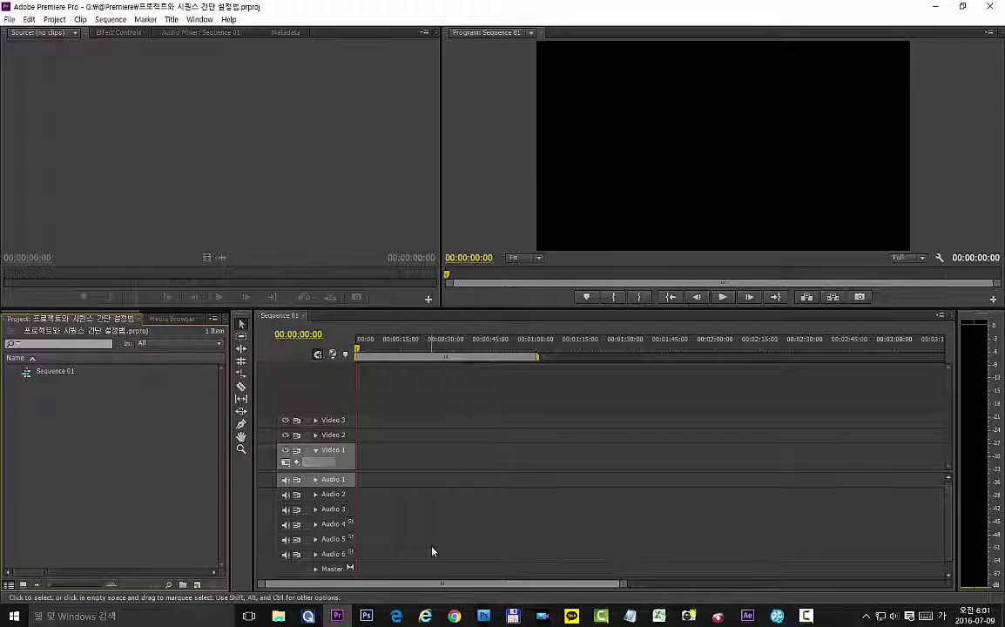
key("super+e")
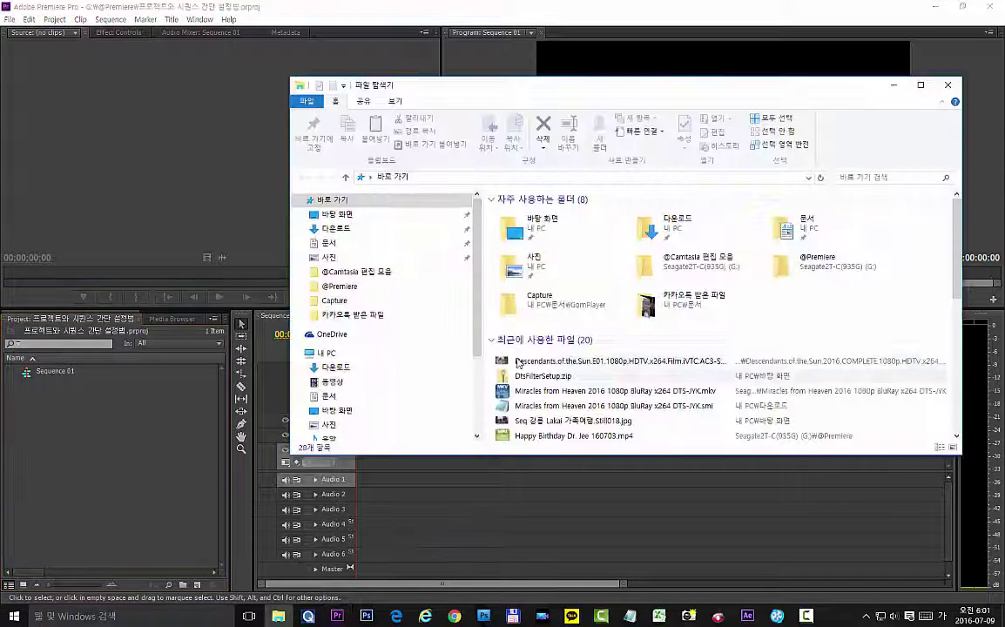
Drag 1280X720 flowers.MP4 and the 1920X1080 .MTS clip from C:\temp into the Project panel
left_click(325, 355)
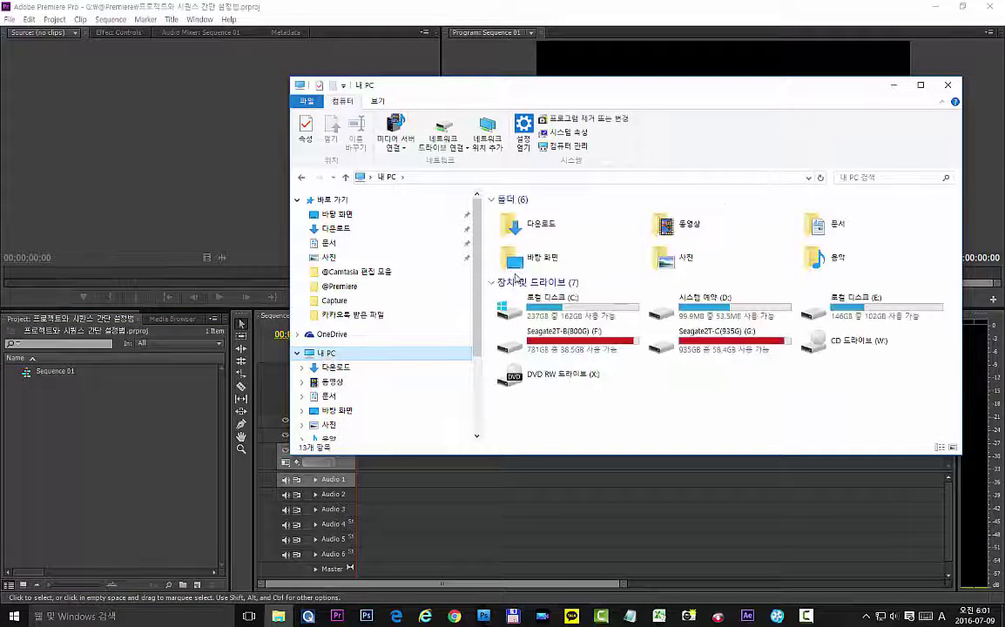
double_click(562, 302)
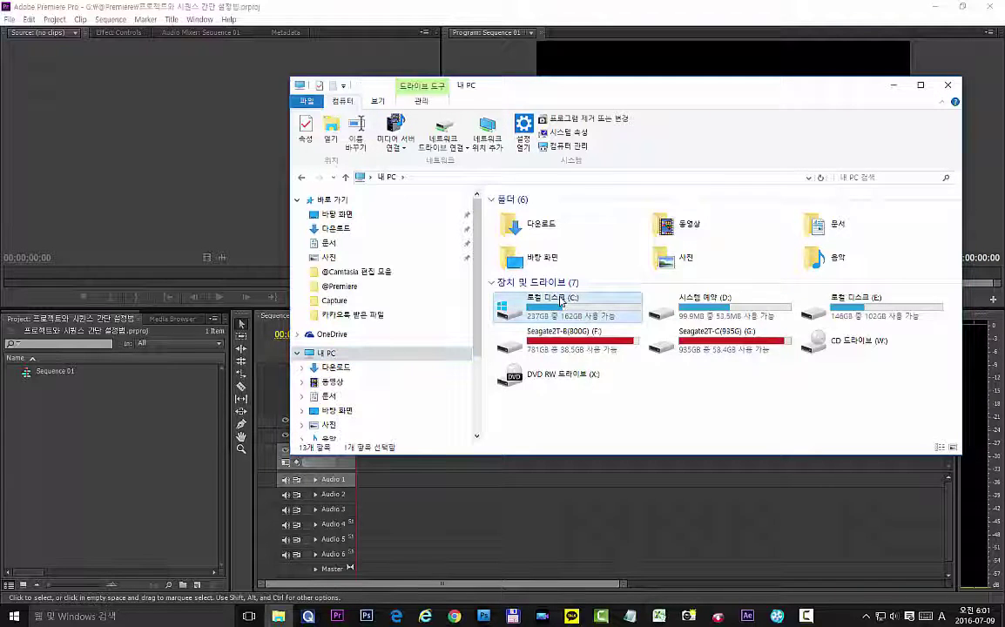
left_click(527, 301)
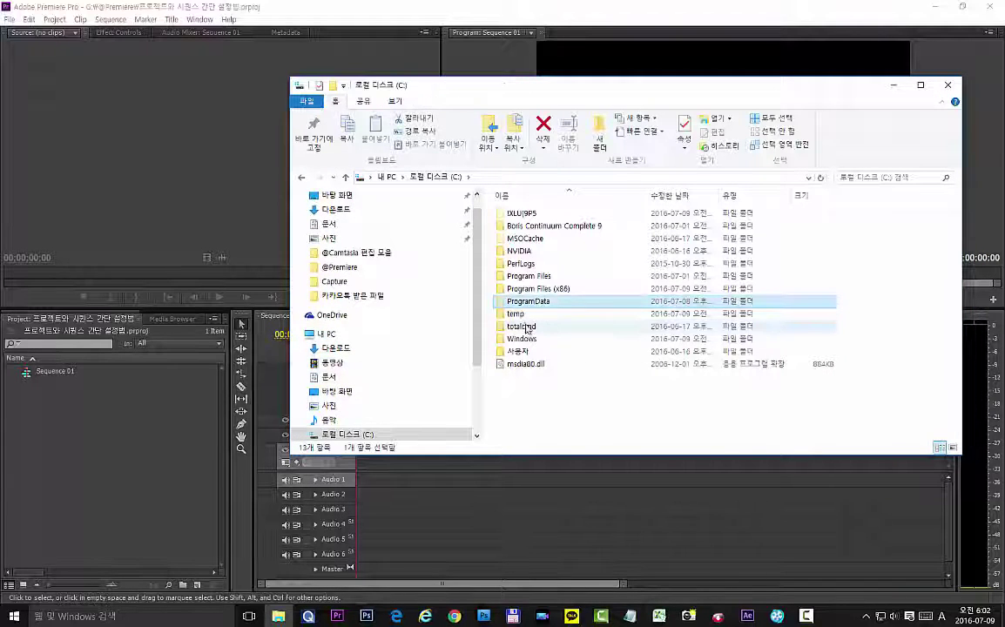
double_click(523, 315)
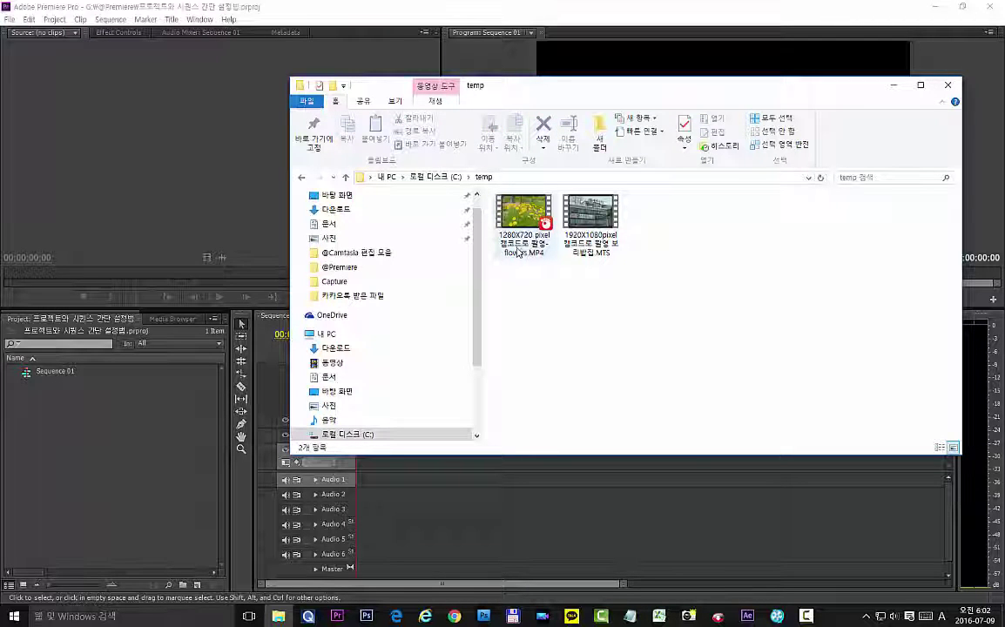
right_click(520, 252)
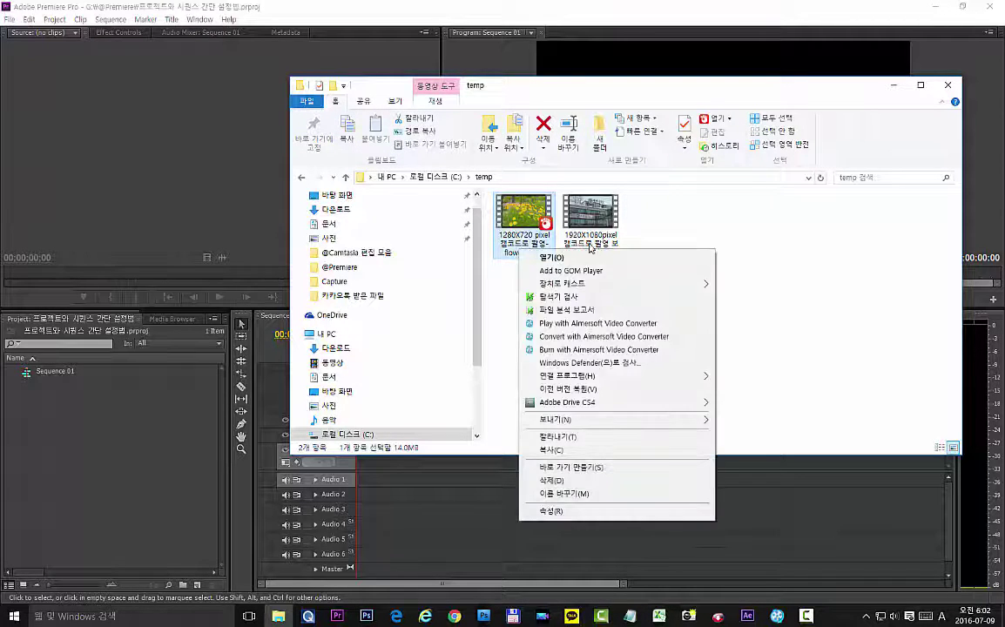
left_click(579, 255, "ctrl")
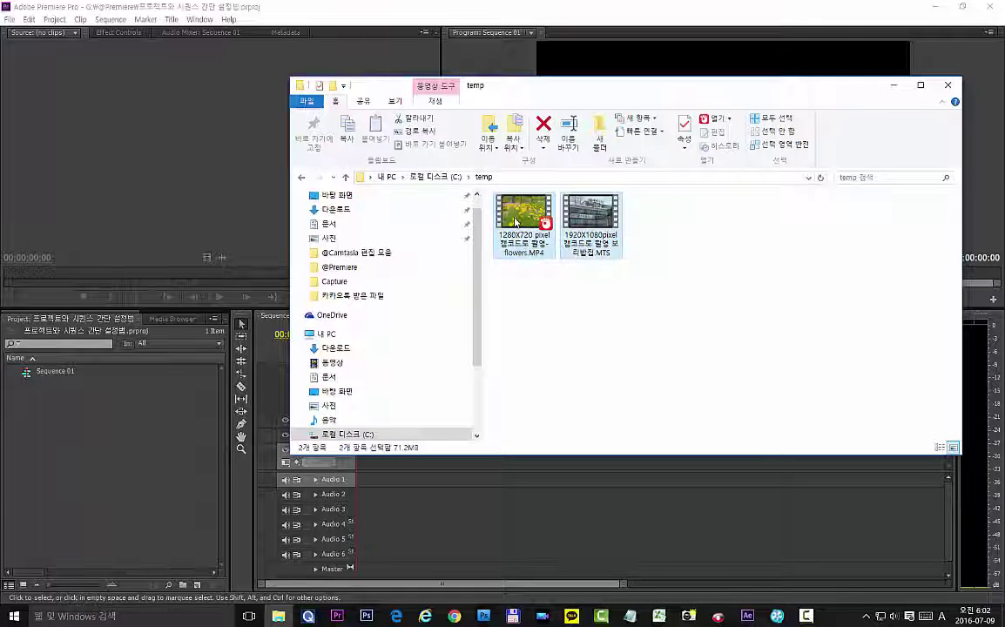
mouse_move(520, 233)
left_mouse_down()
mouse_move(505, 232)
mouse_move(124, 462)
left_mouse_up()
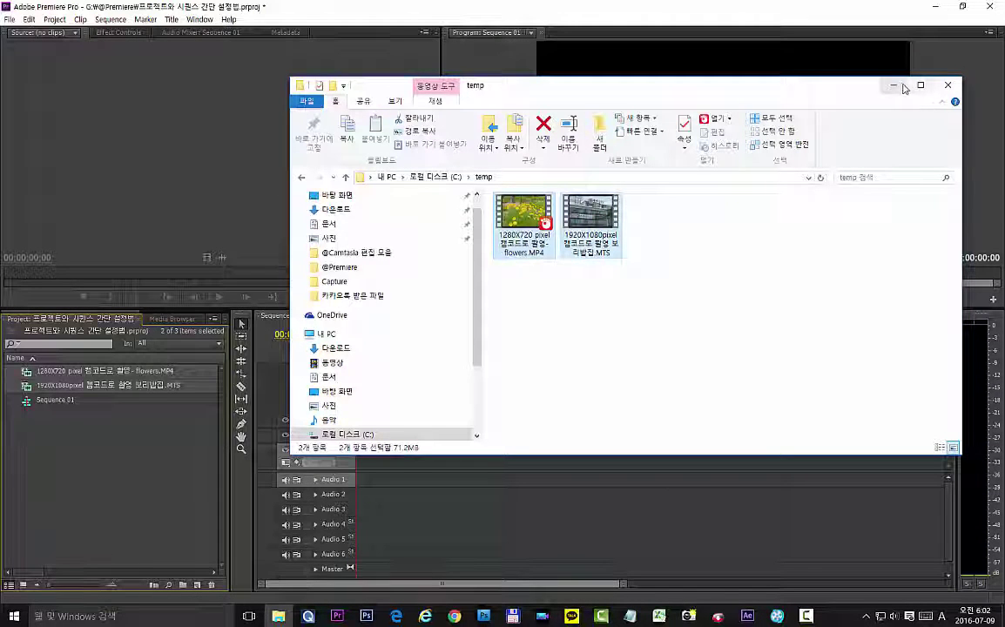
Close Explorer and drop flowers.MP4 onto the Sequence 01 timeline, triggering the Clip Mismatch Warning
left_click(949, 86)
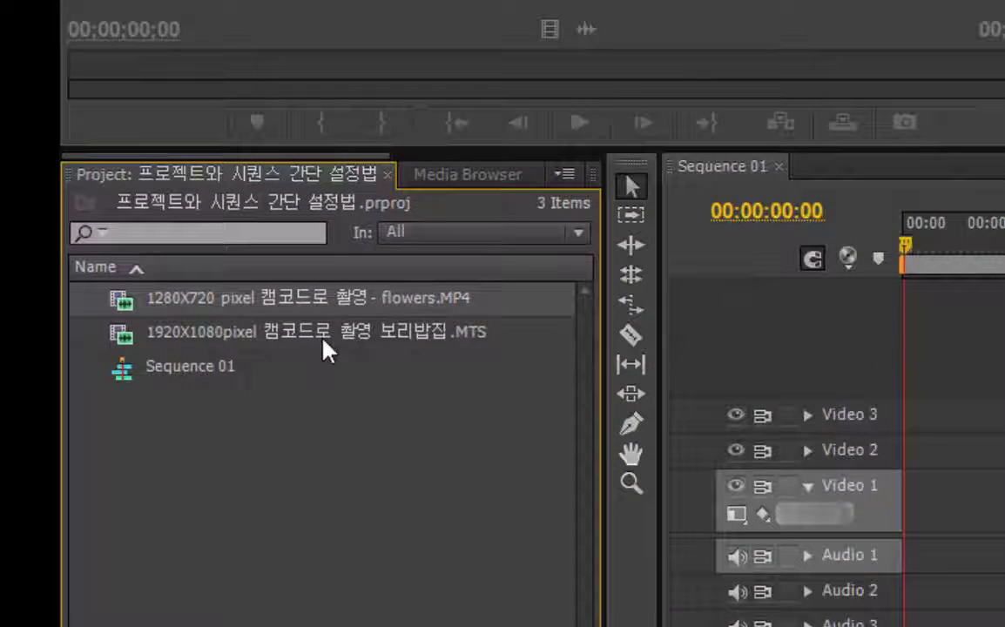
mouse_move(324, 344)
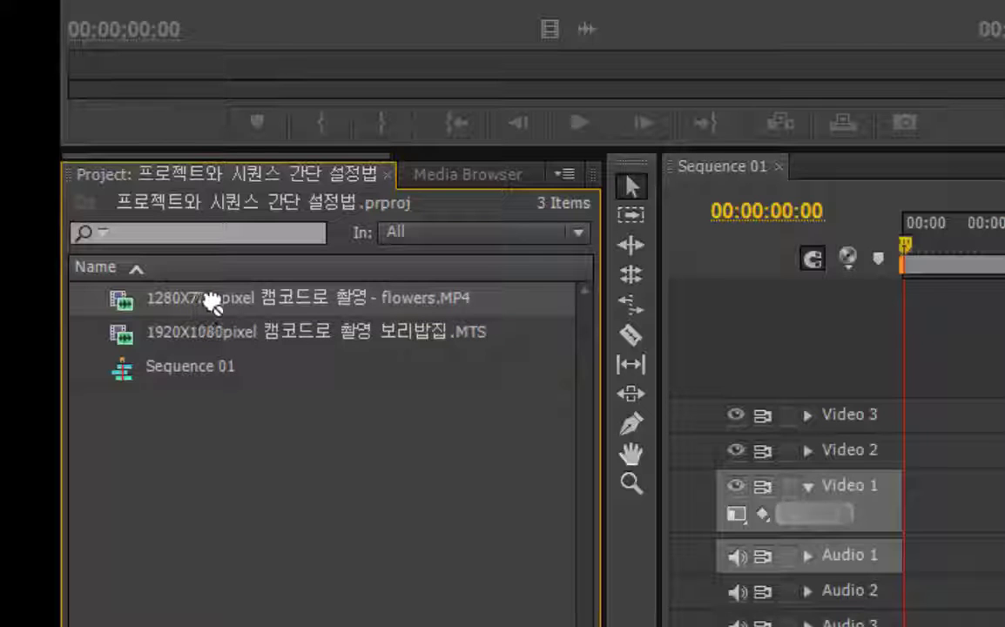
mouse_move(191, 296)
left_mouse_down()
mouse_move(383, 329)
mouse_move(361, 460)
mouse_move(359, 450)
left_mouse_up()
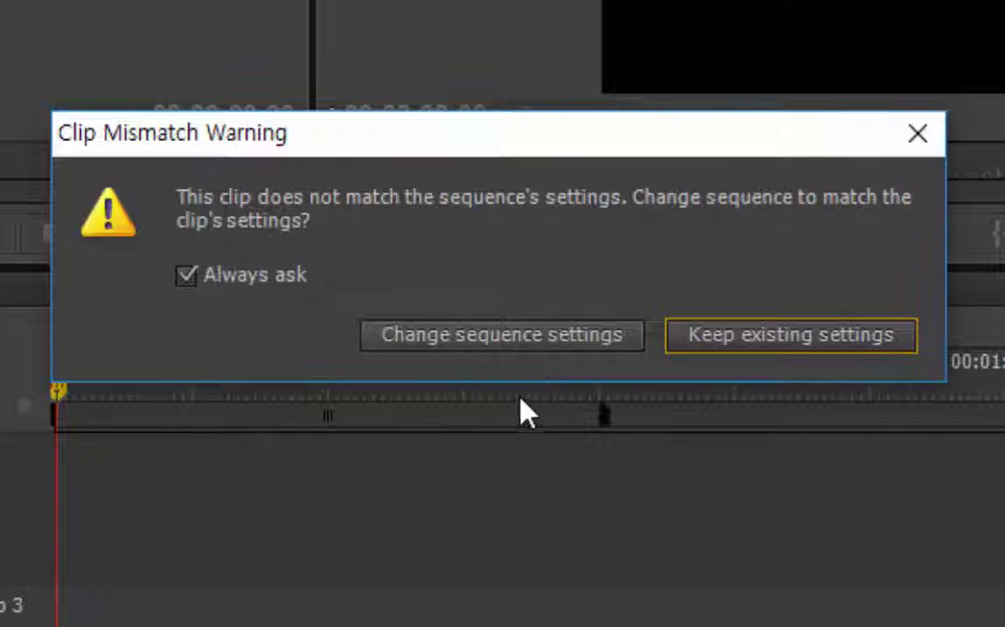
left_click(515, 343)
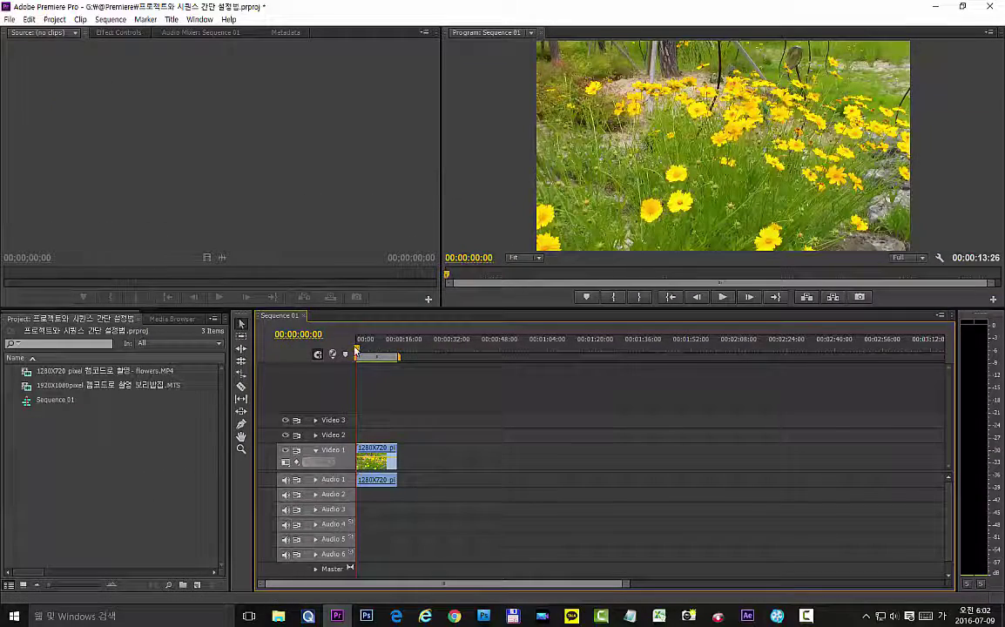
mouse_move(361, 352)
left_mouse_down()
mouse_move(382, 362)
mouse_move(363, 357)
left_mouse_up()
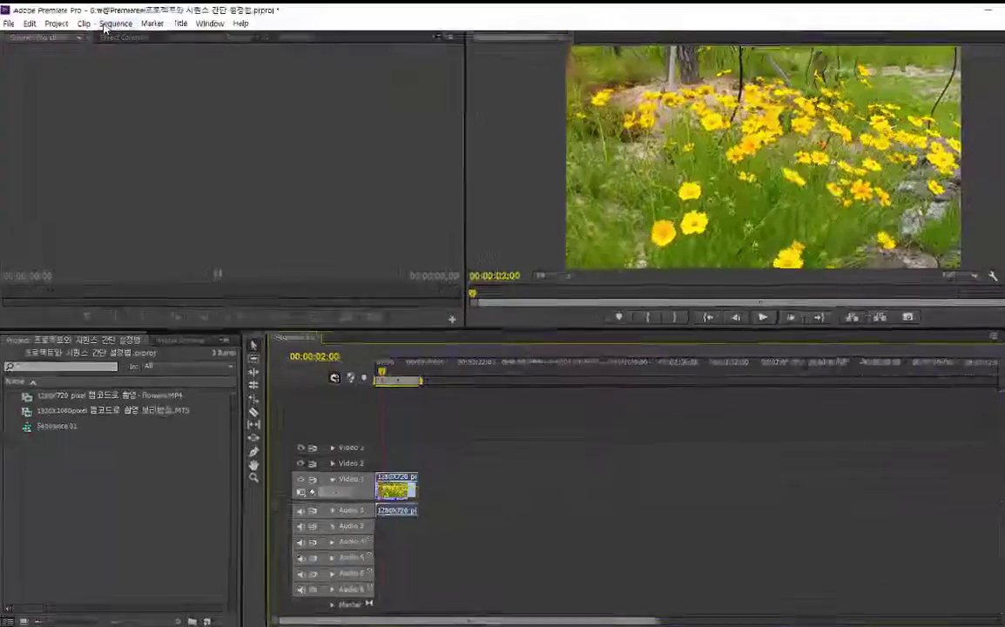
left_click(110, 20)
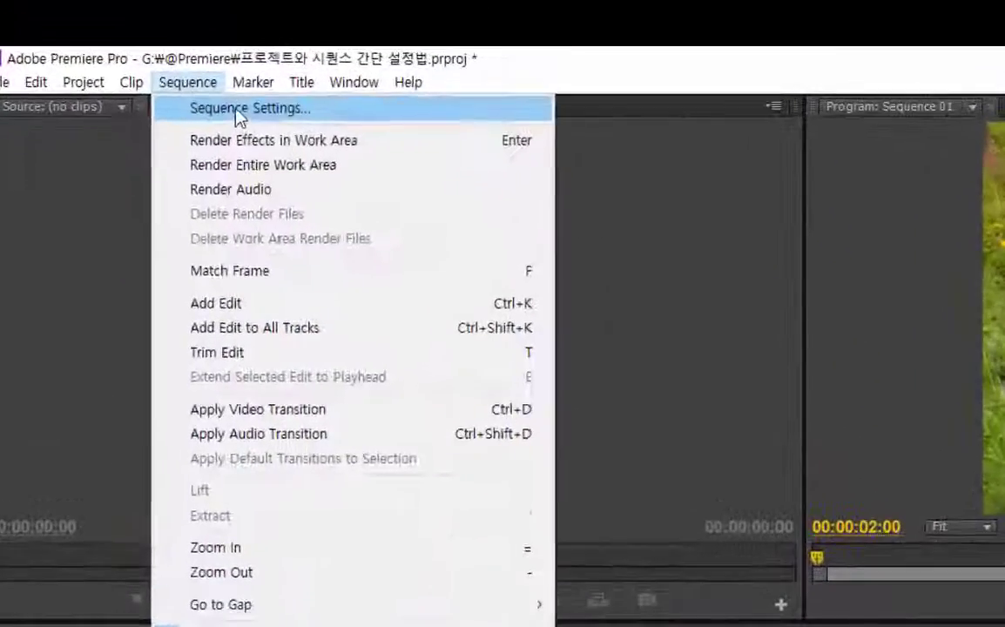
left_click(135, 36)
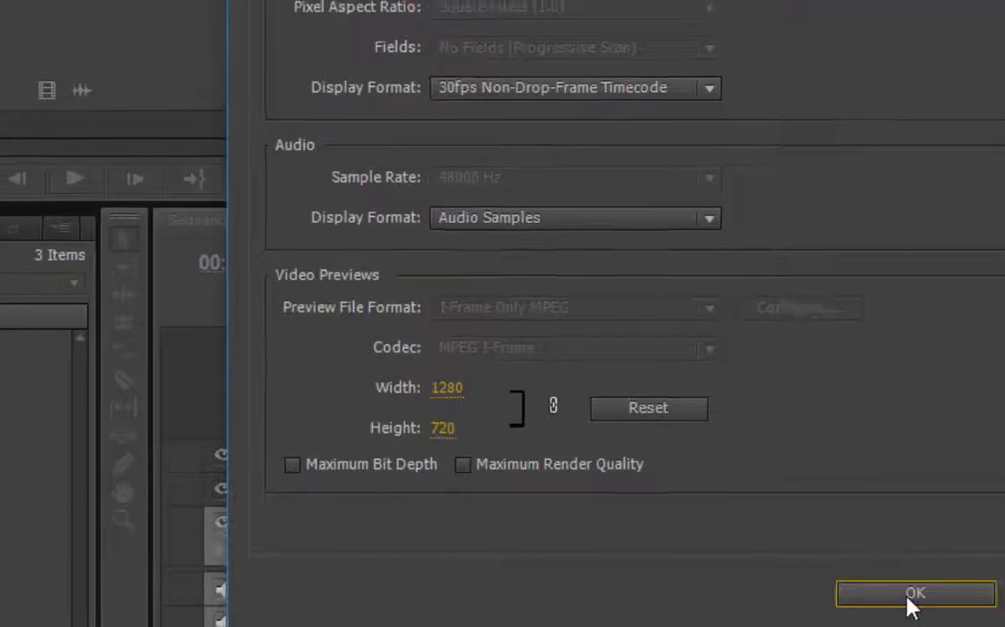
left_click(913, 595)
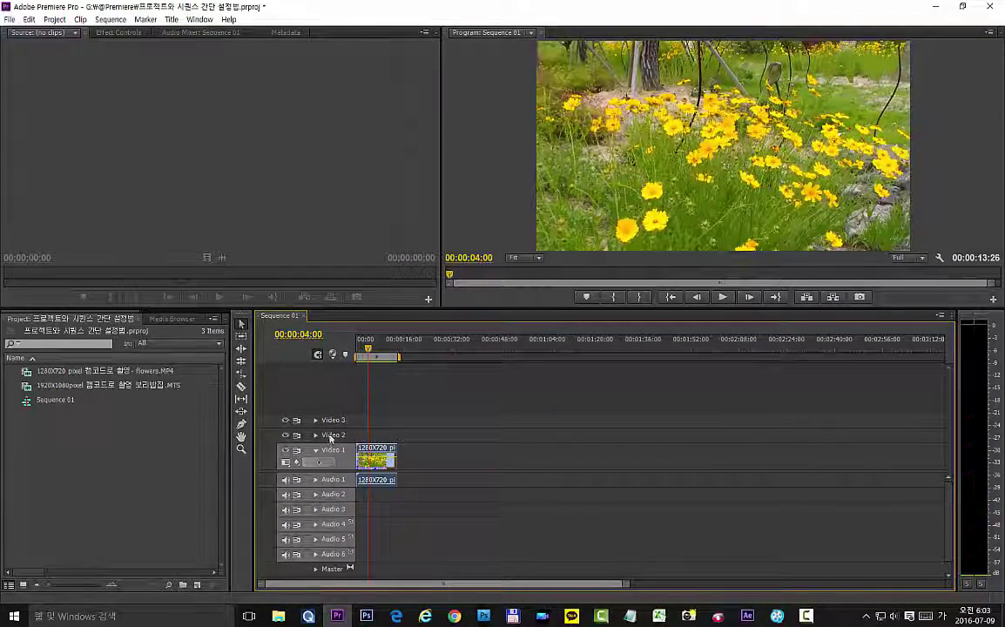
Browse the New Item list and Sequence menu, ending in File > New to reach Sequence
left_click(196, 586)
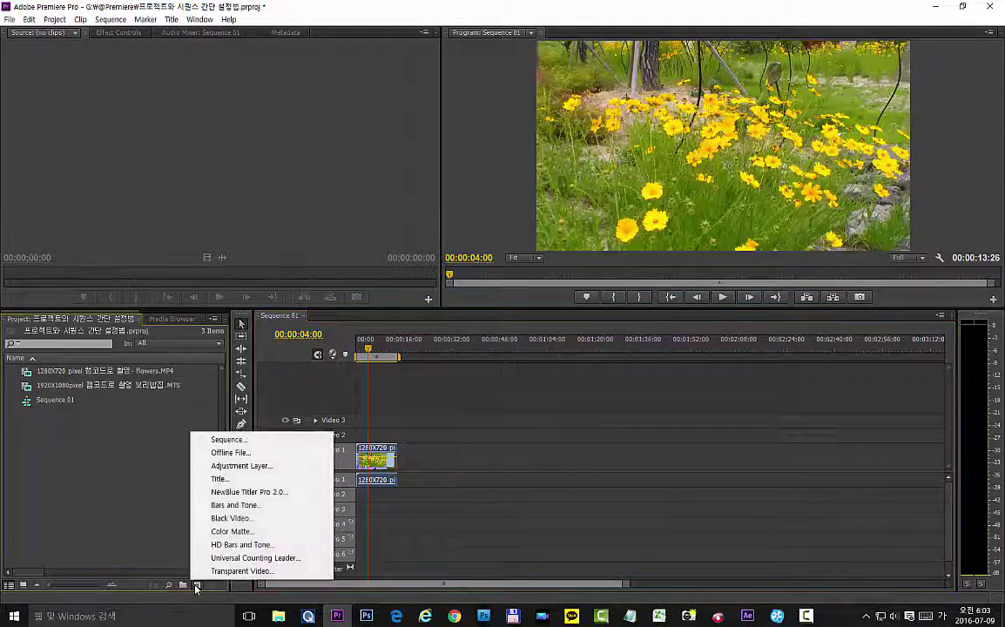
left_click(140, 468)
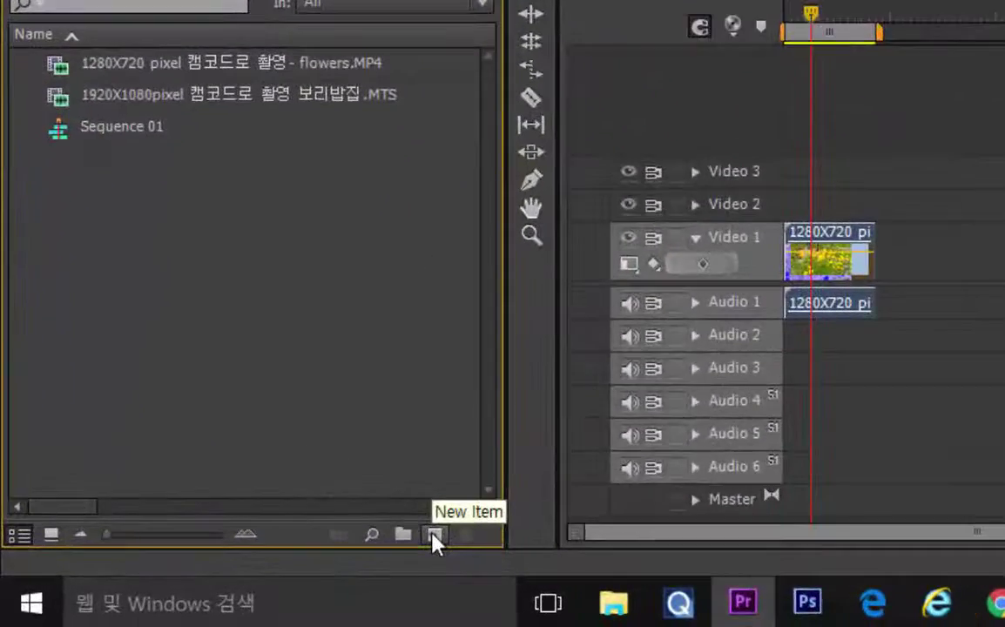
left_click(435, 536)
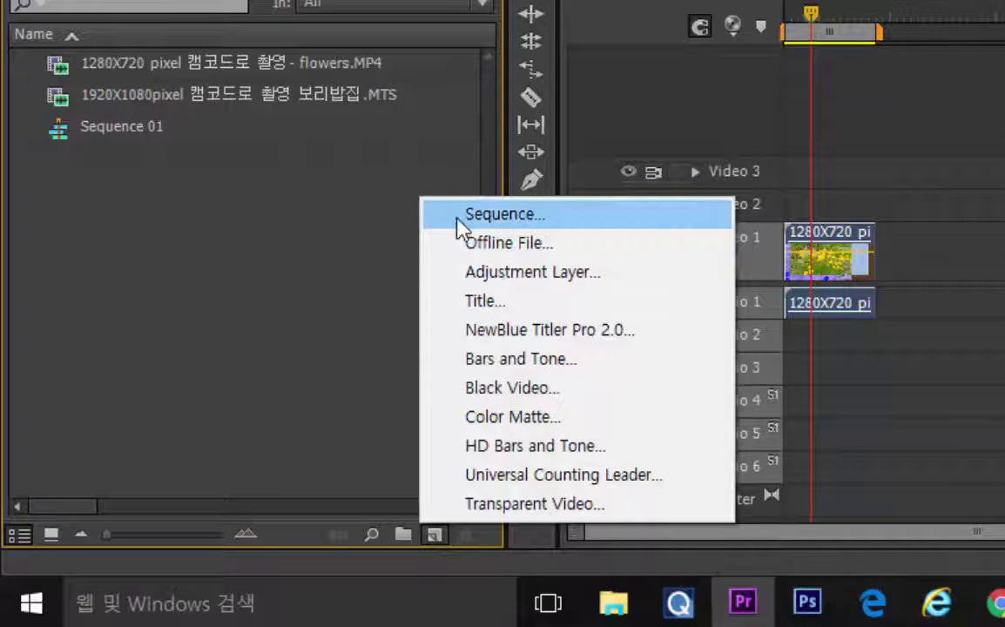
left_click(458, 216)
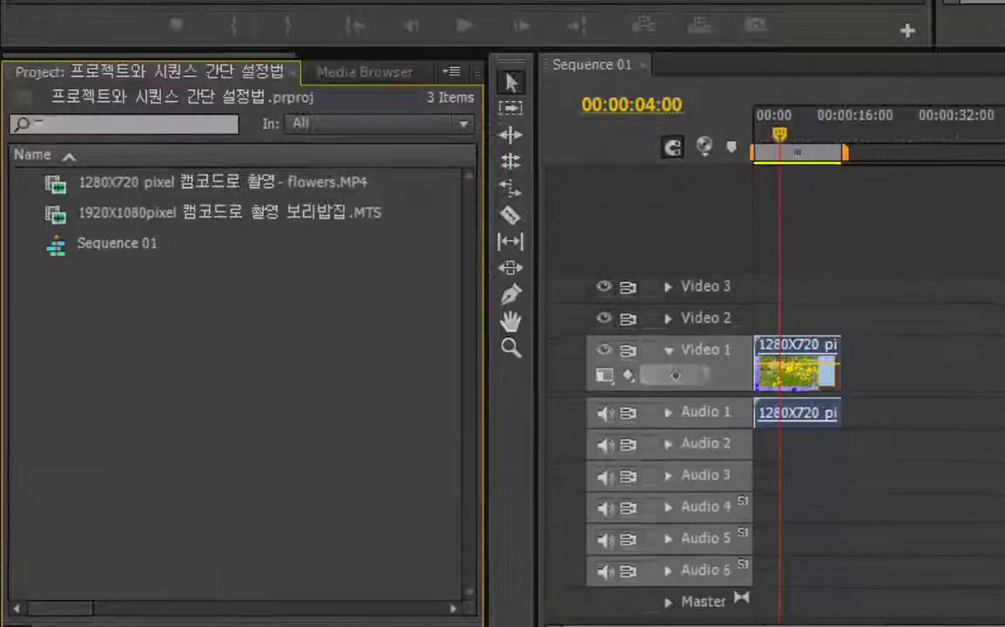
left_click(178, 38)
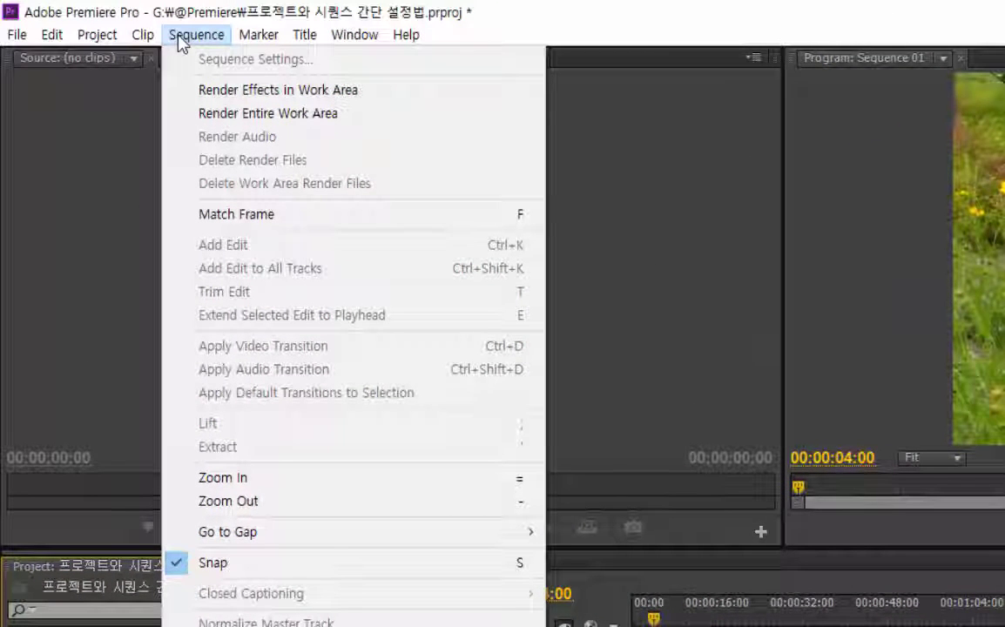
mouse_move(17, 37)
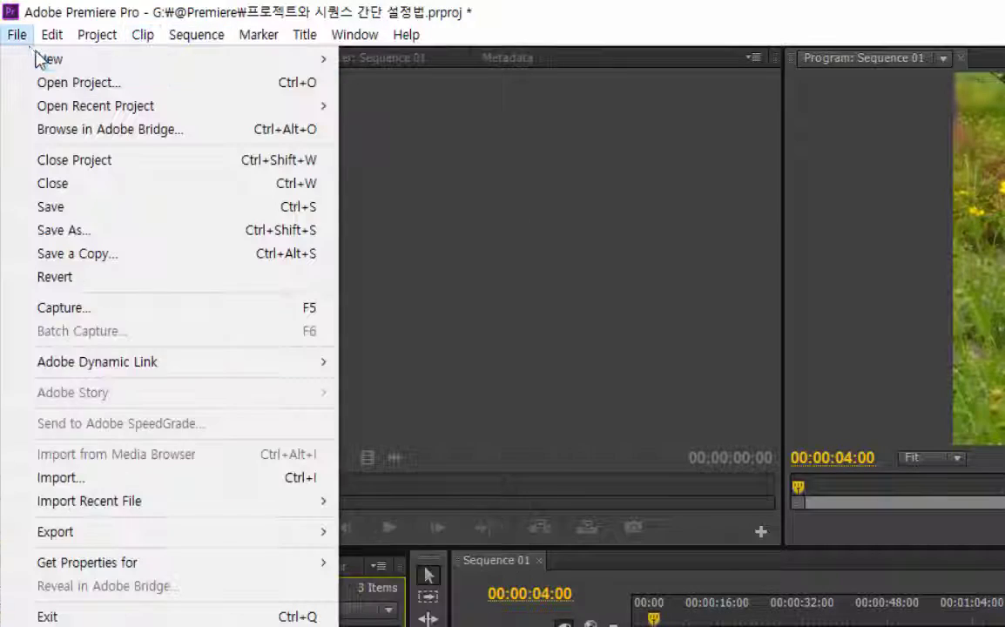
mouse_move(39, 60)
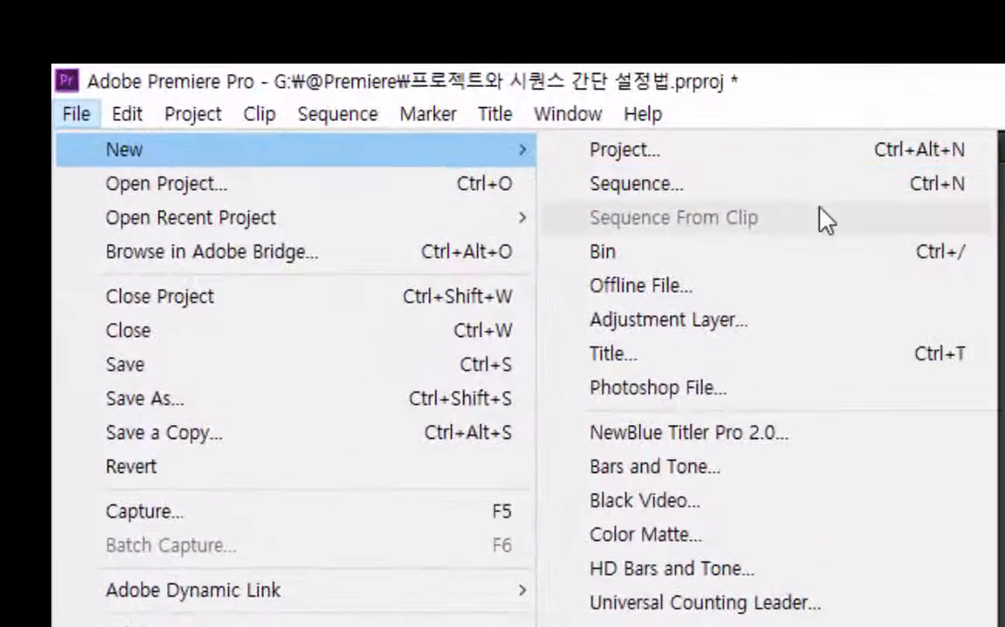
left_click(862, 192)
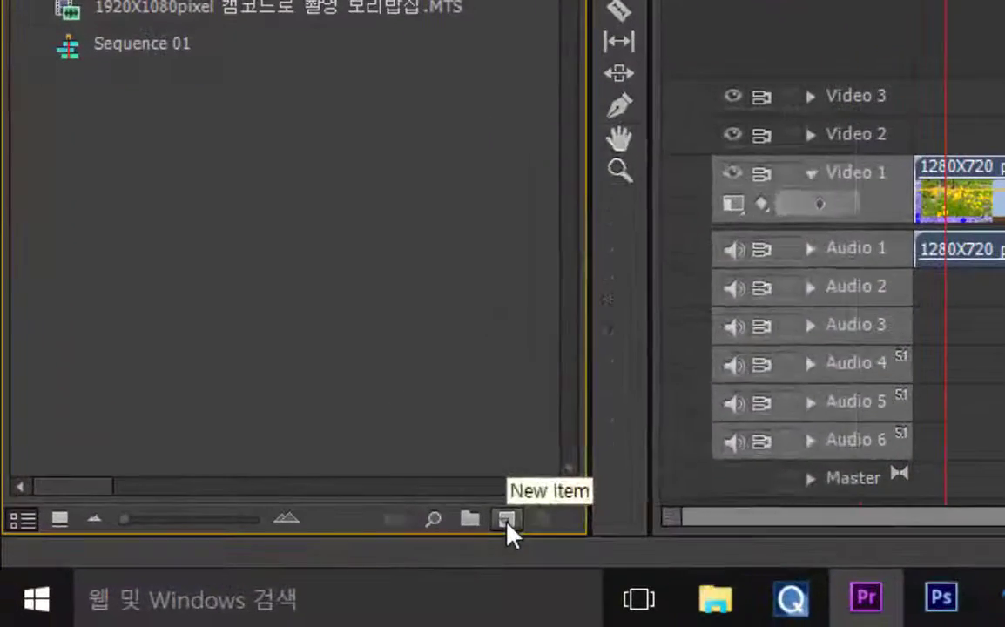
left_click(364, 552)
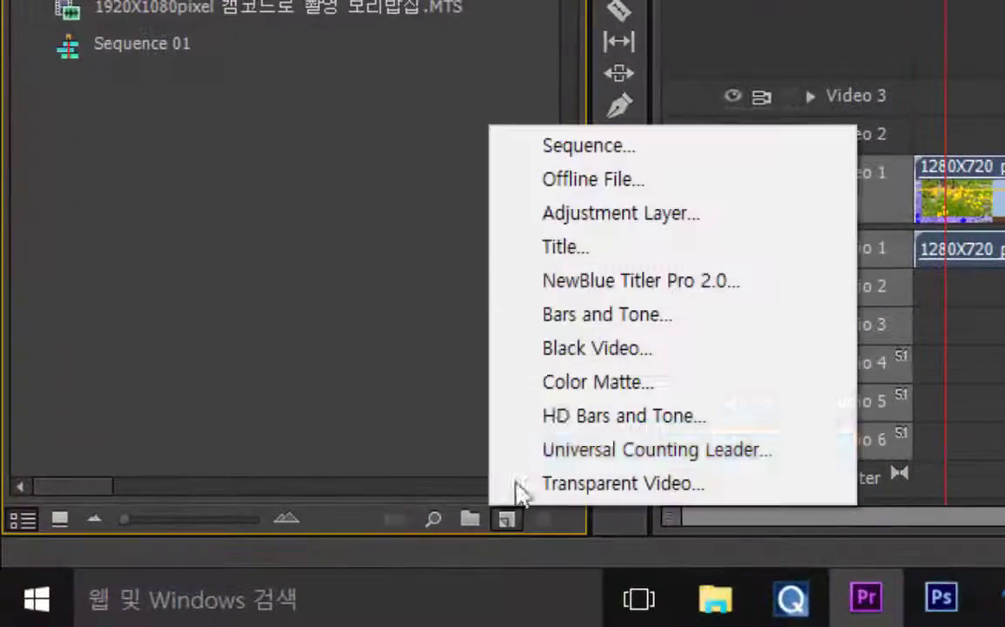
left_click(562, 145)
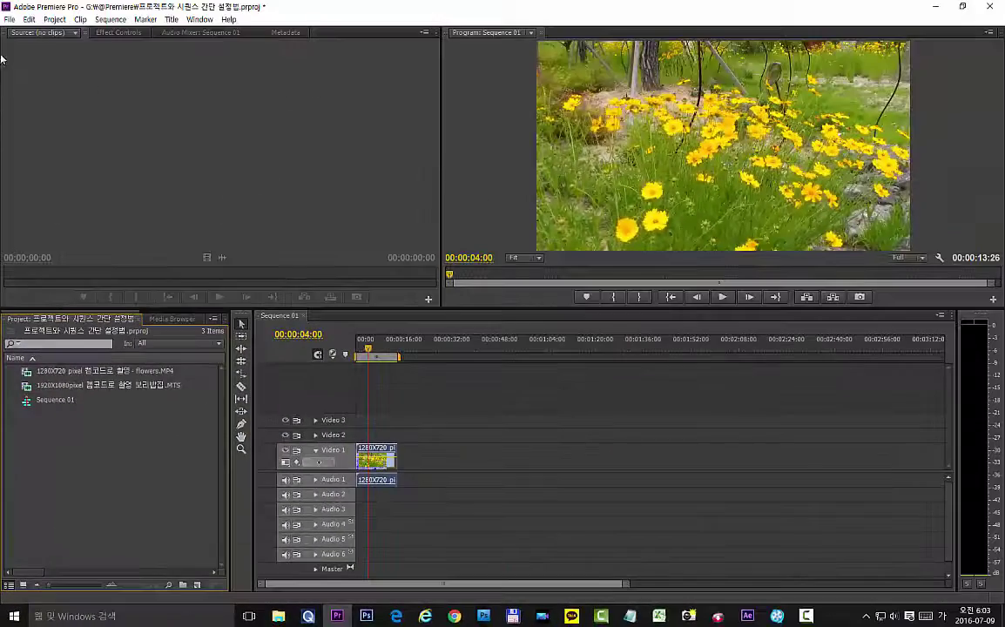
left_click(9, 19)
mouse_move(26, 34)
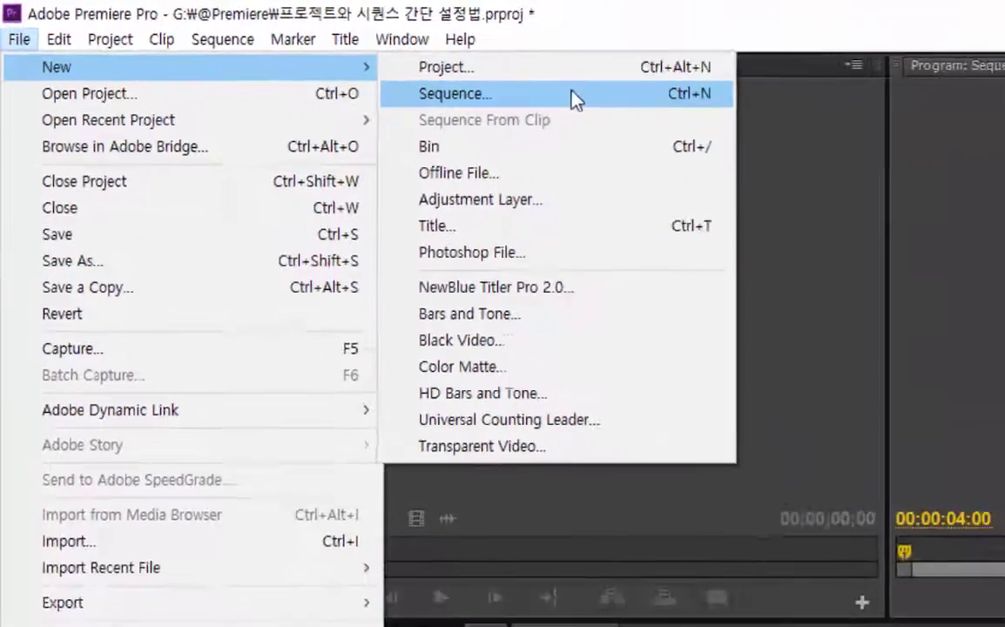
Create Sequence 02 from the DV - NTSC Standard 32kHz preset via File > New > Sequence
left_click(610, 105)
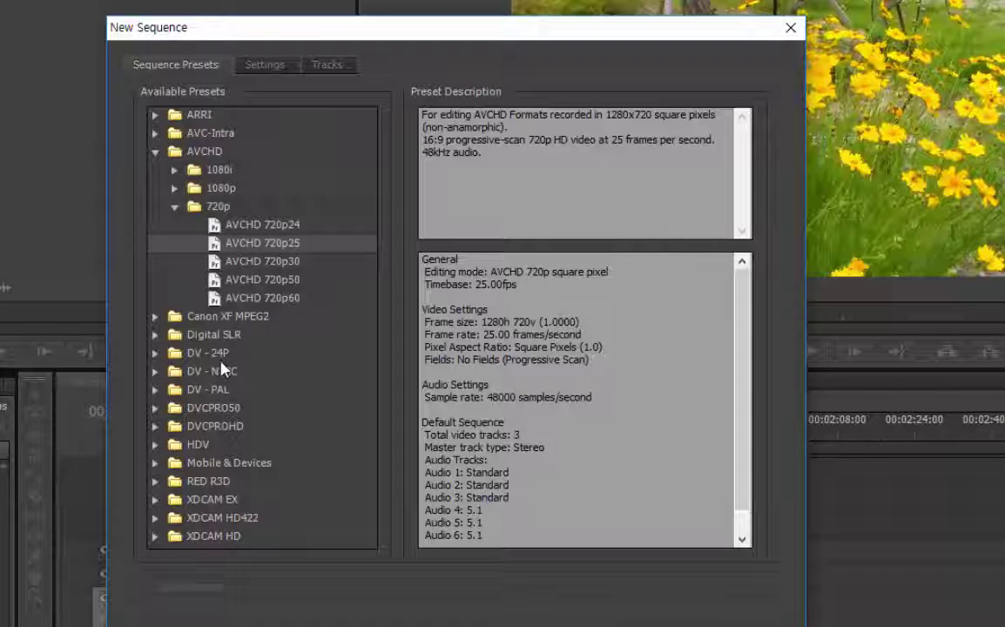
left_click(155, 316)
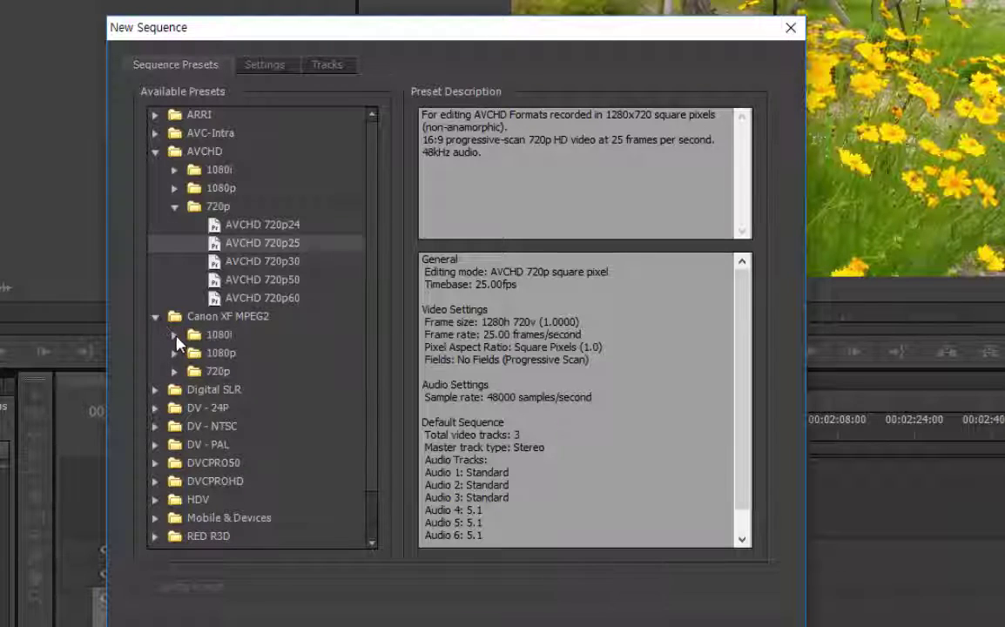
left_click(174, 335)
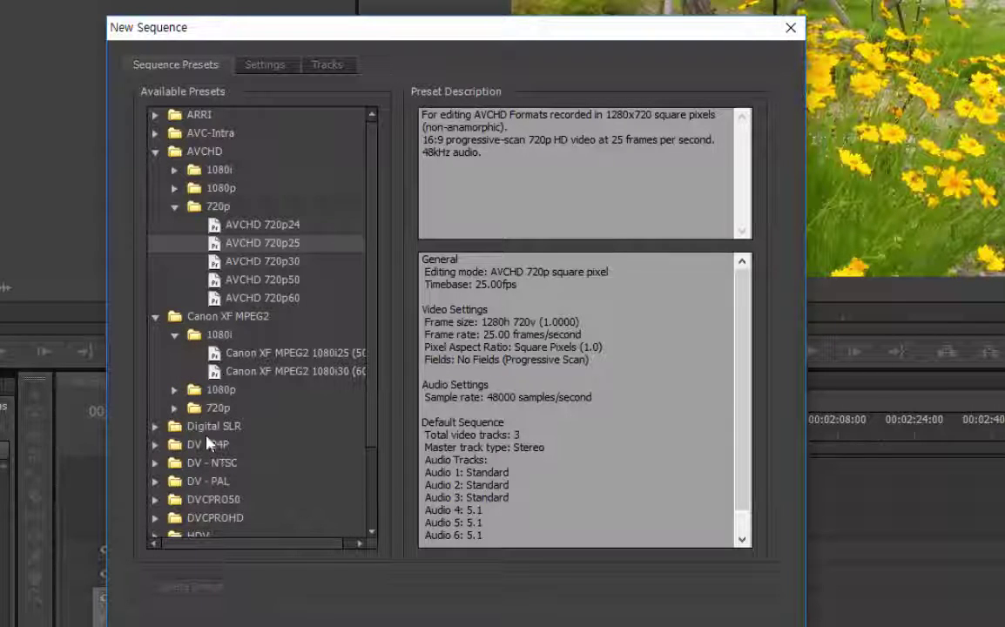
left_click(155, 462)
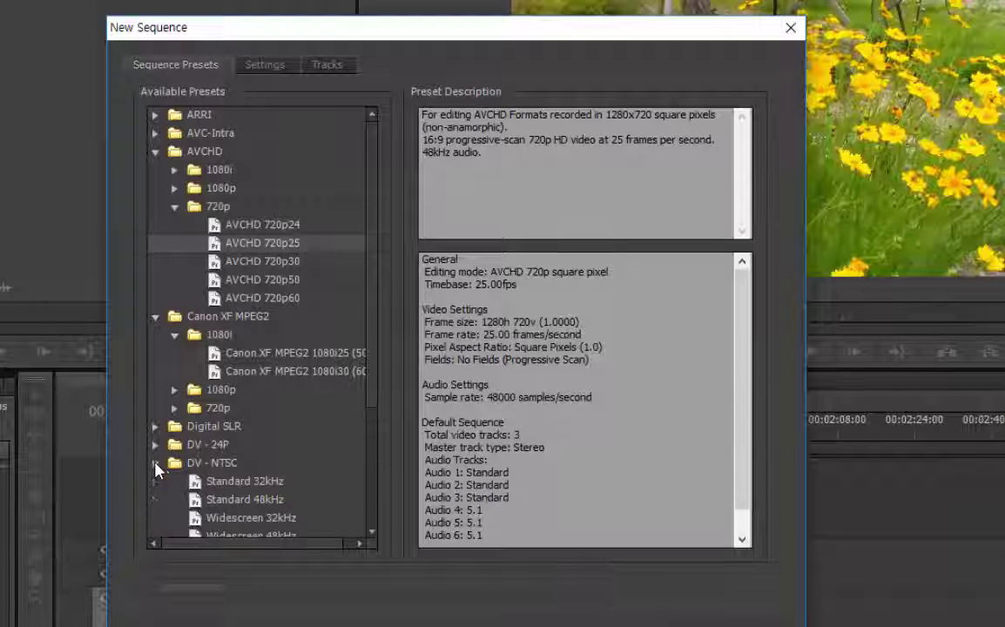
left_click(224, 481)
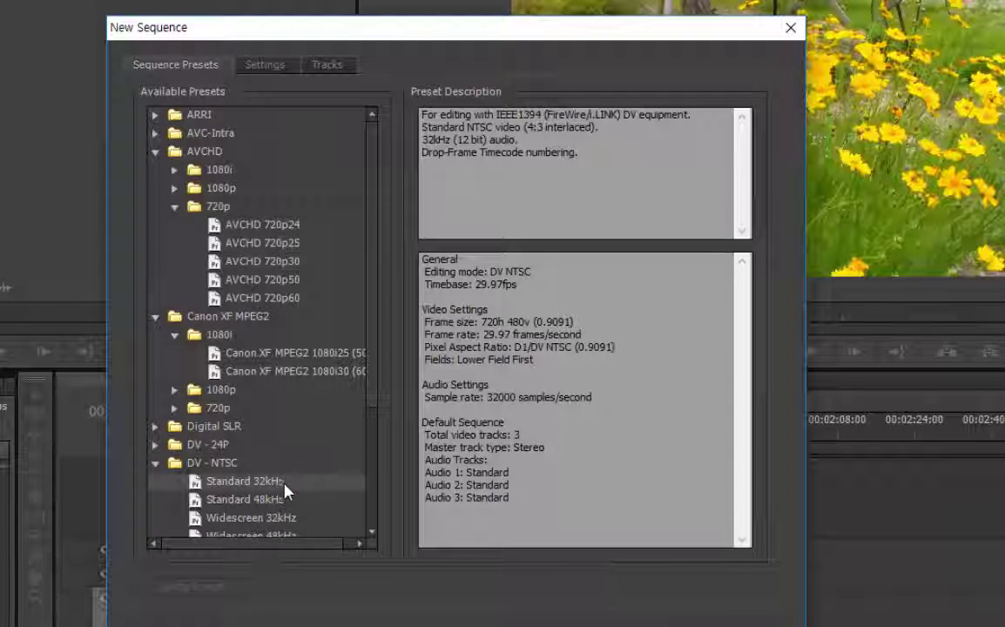
key("Return")
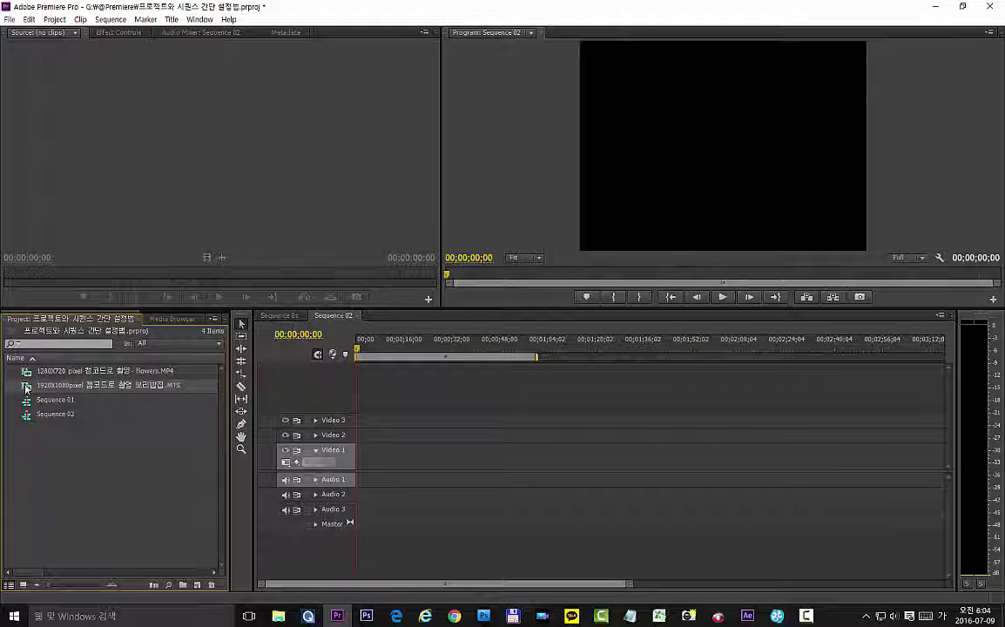
Drop the 1920X1080 .MTS clip into Sequence 02, accept Change sequence settings, and preview playback
left_click_drag(116, 401, 383, 458)
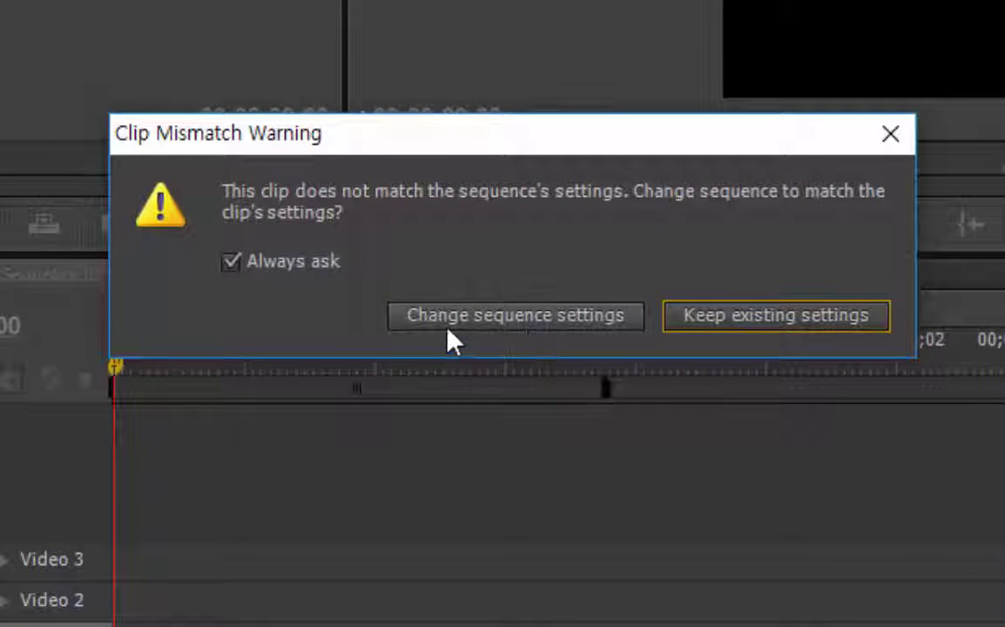
left_click(529, 320)
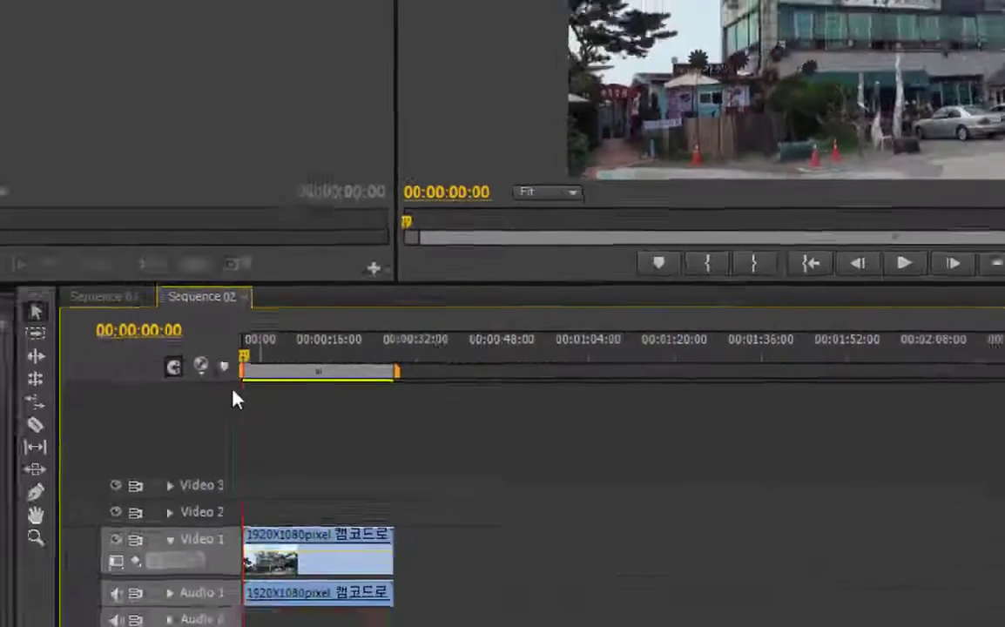
key("space")
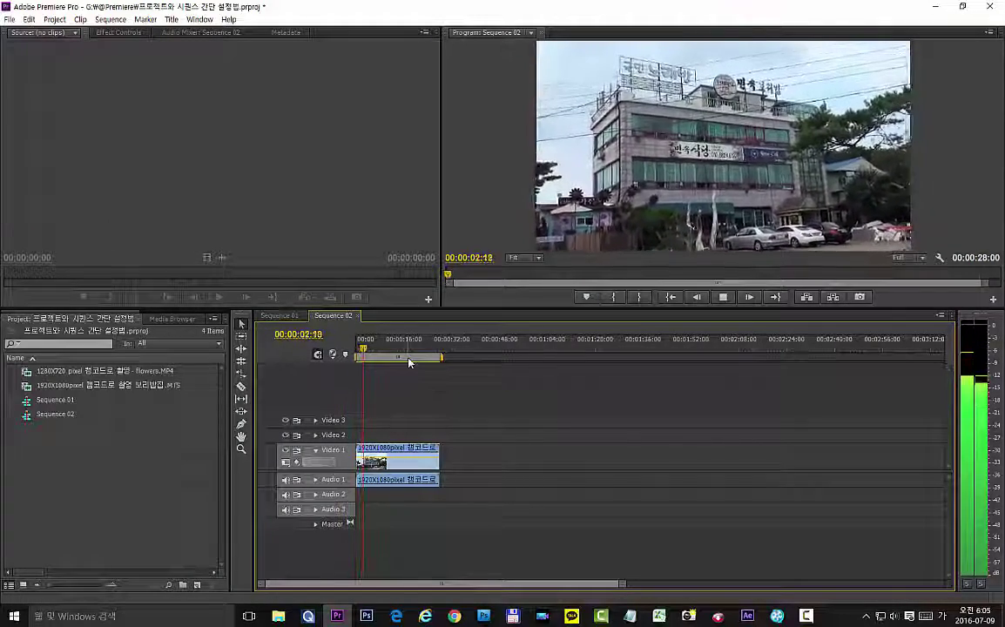
key("space")
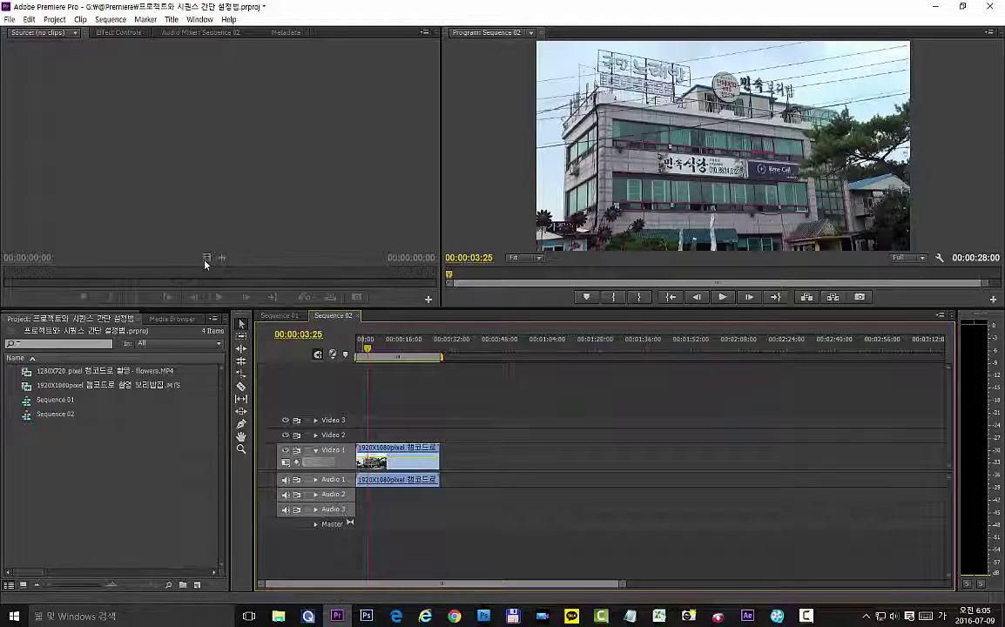
left_click(109, 19)
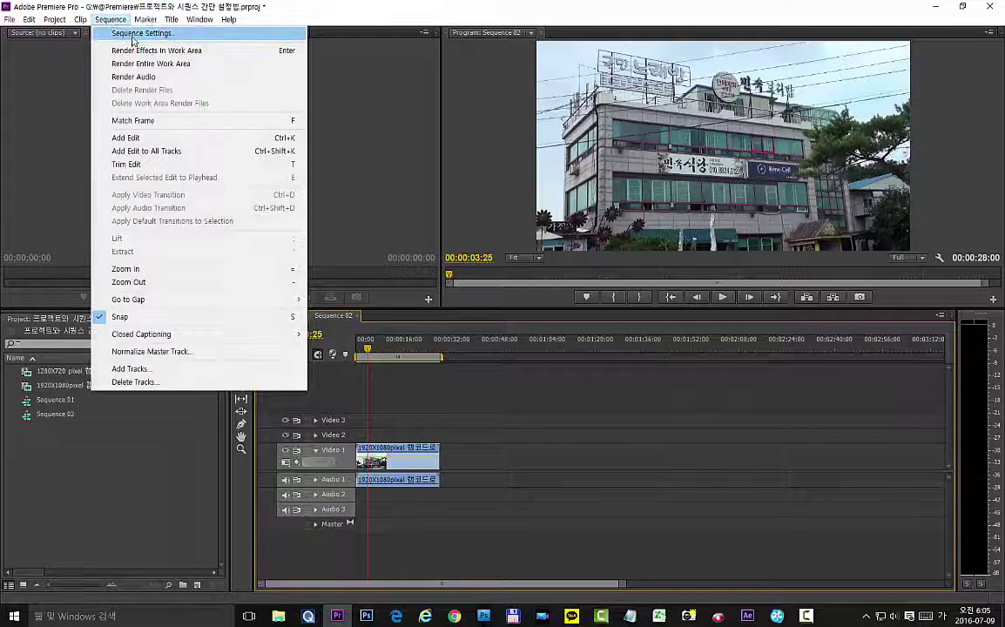
left_click(120, 37)
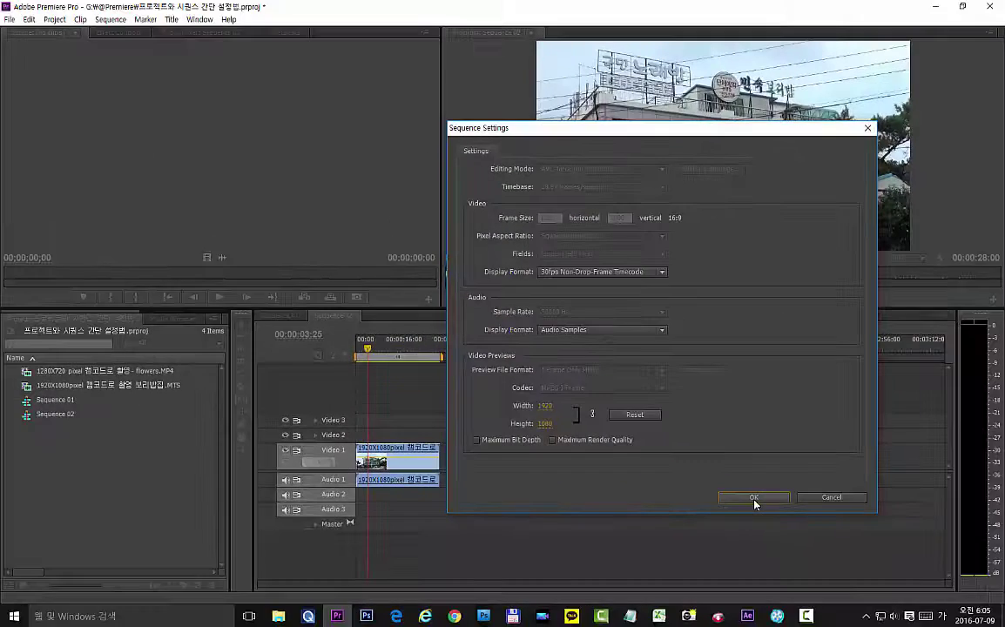
left_click(754, 499)
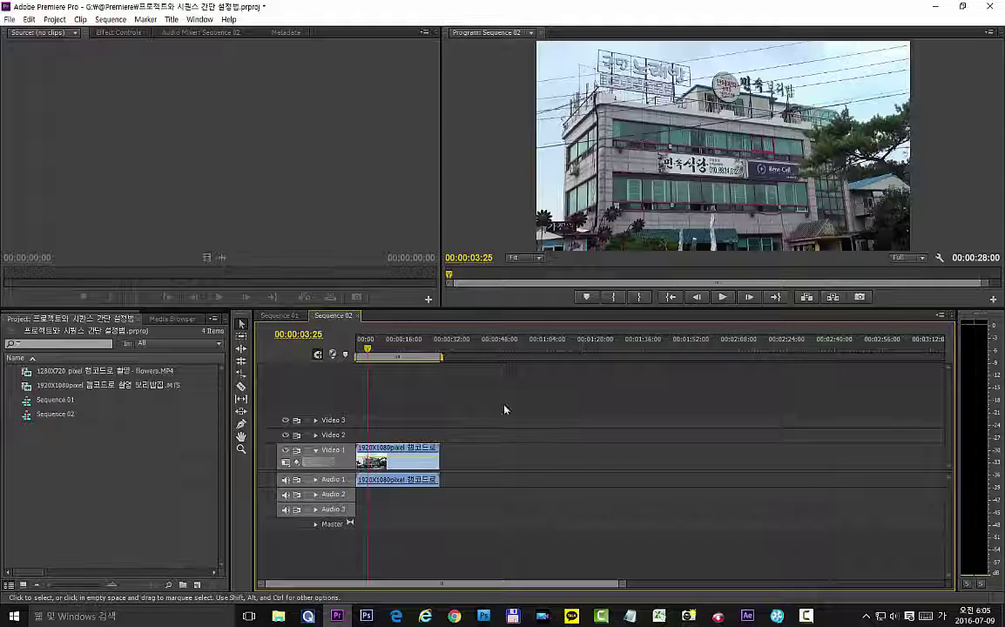
mouse_move(375, 353)
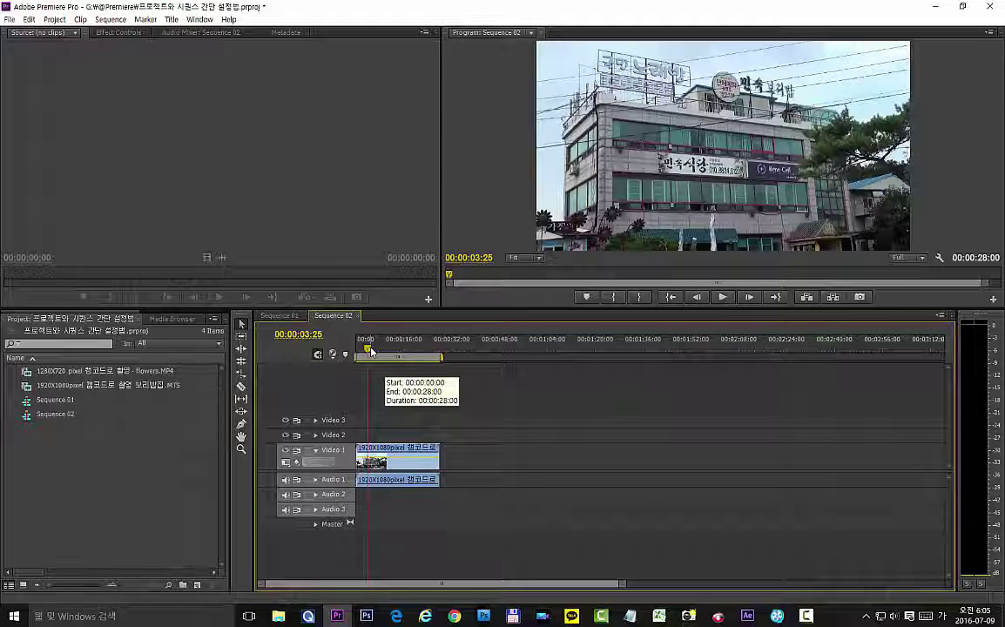